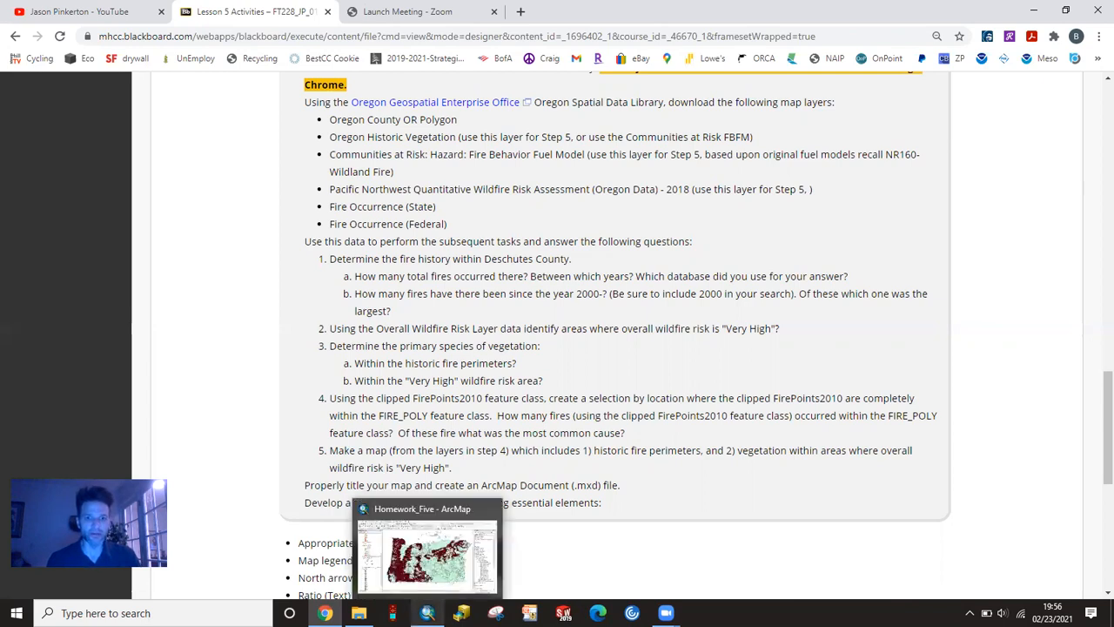
- Switch to the Homework_Five map in ArcMap and hide the FirePoints2010, FIRE_POLY, Deschutes_County and Extract_PP_H3 layers
left_click(427, 612)
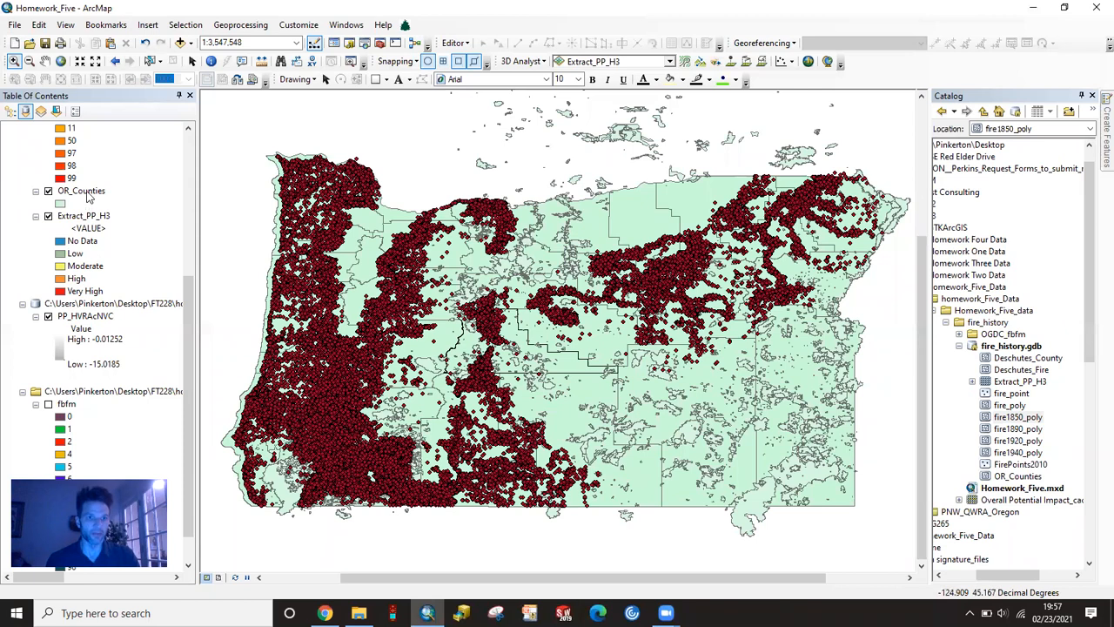
scroll(87, 218, "up", 5)
scroll(54, 201, "up", 2)
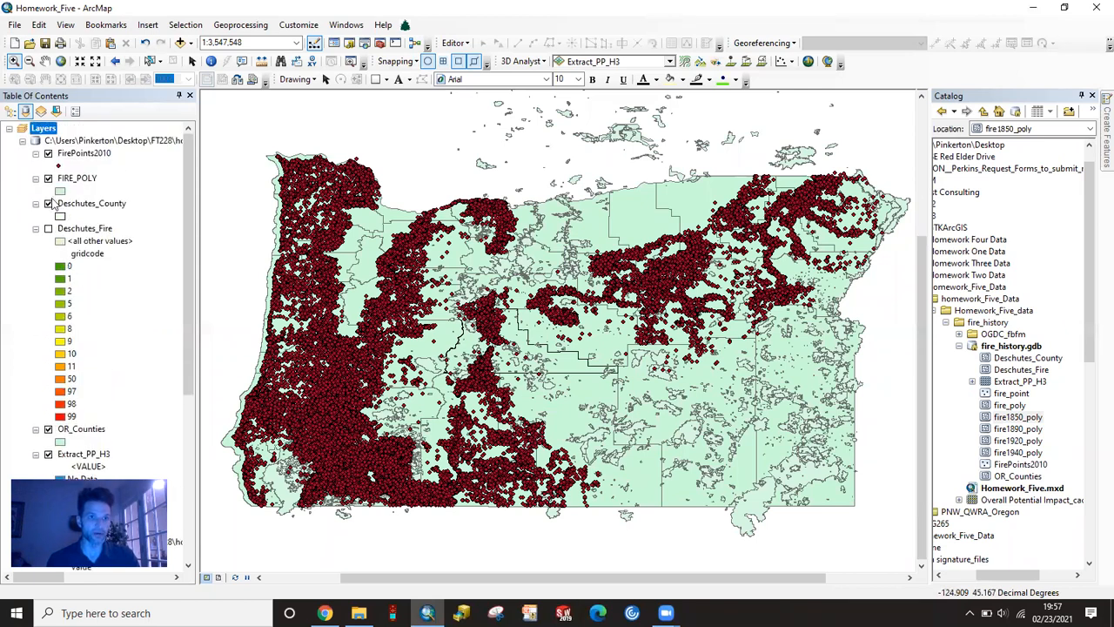
left_click(48, 153)
left_click(48, 178)
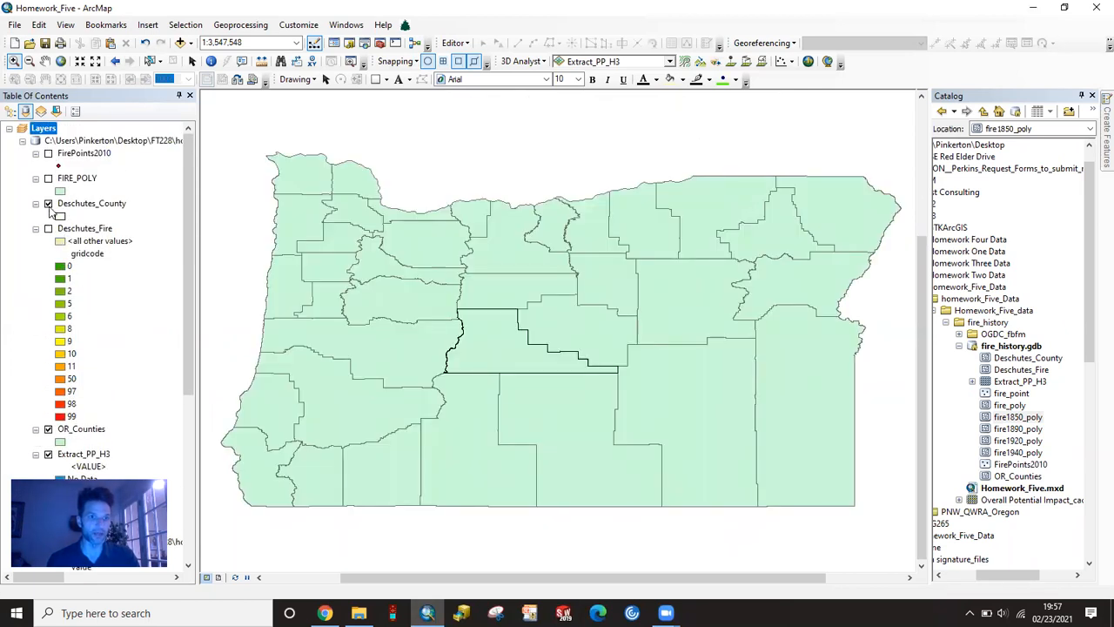
scroll(52, 252, "down", 3)
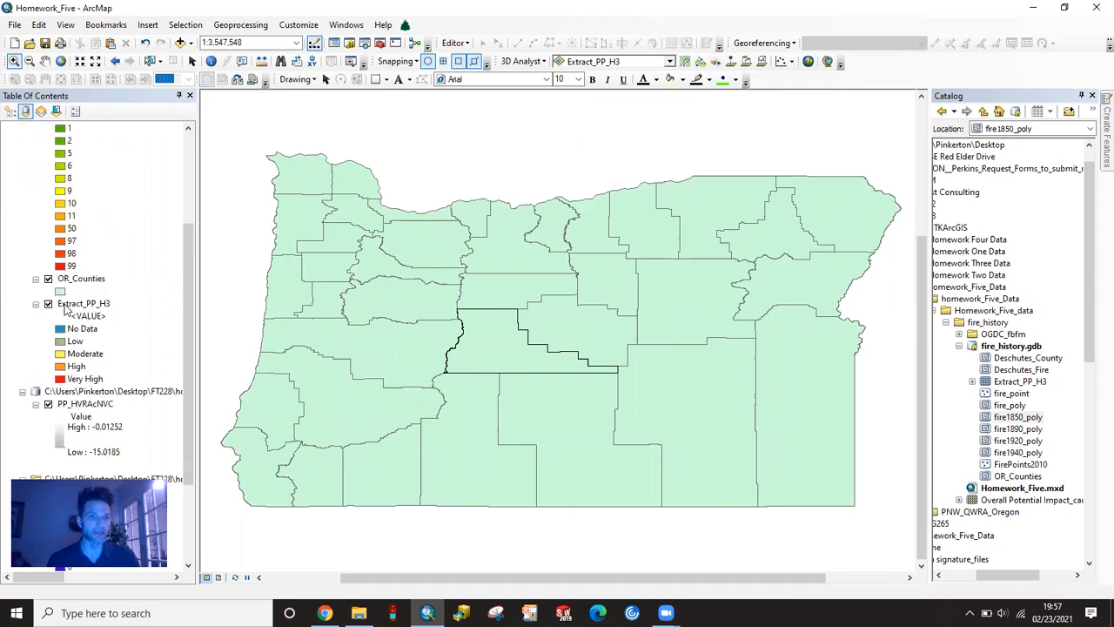
scroll(97, 222, "up", 3)
left_click(47, 203)
scroll(125, 335, "down", 3)
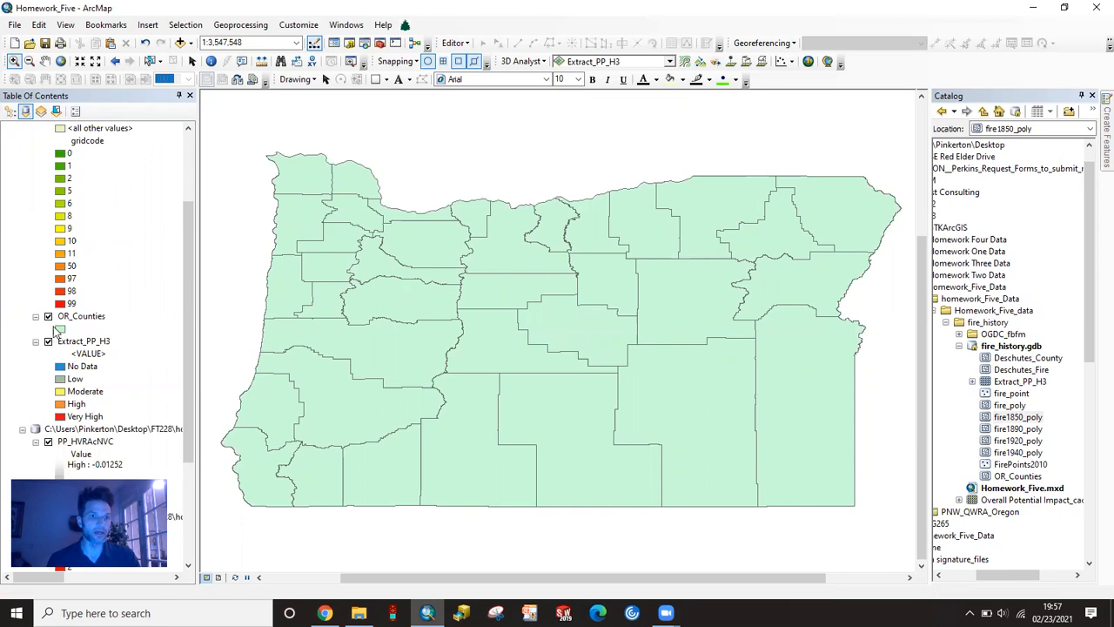
left_click(48, 341)
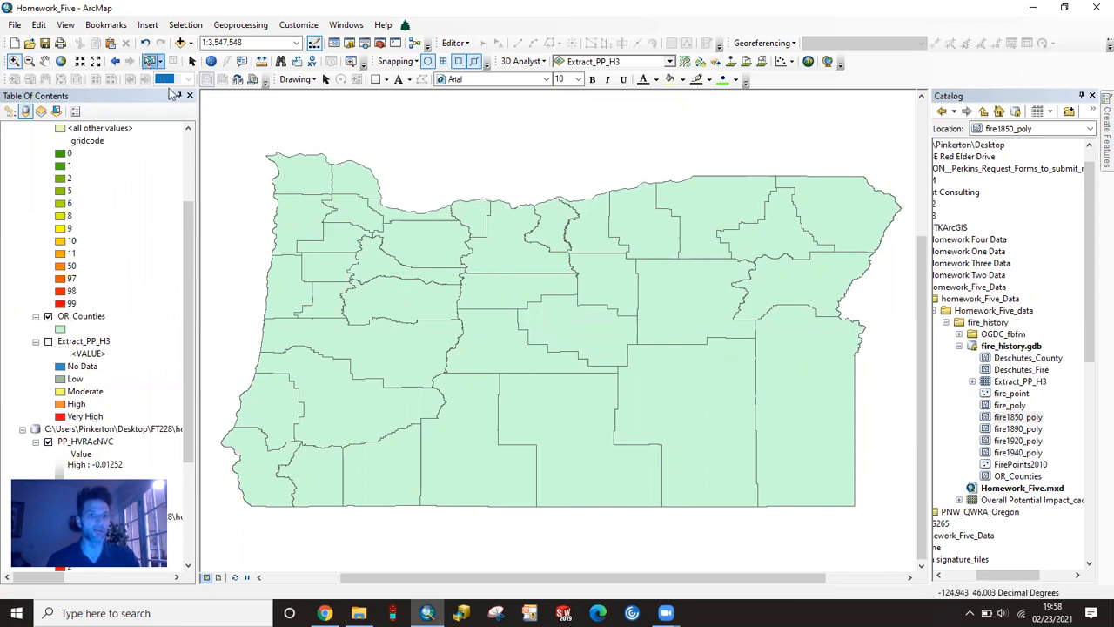
- Select Deschutes County on the OR_Counties layer and check its record in the layer's attribute table
left_click(500, 348)
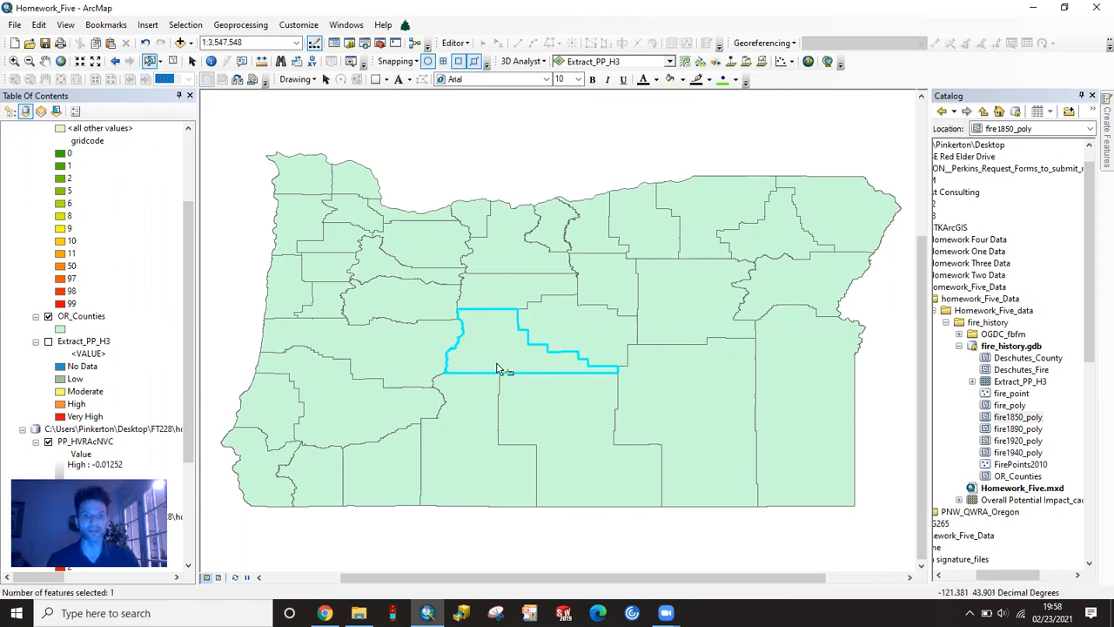
scroll(161, 335, "down", 1)
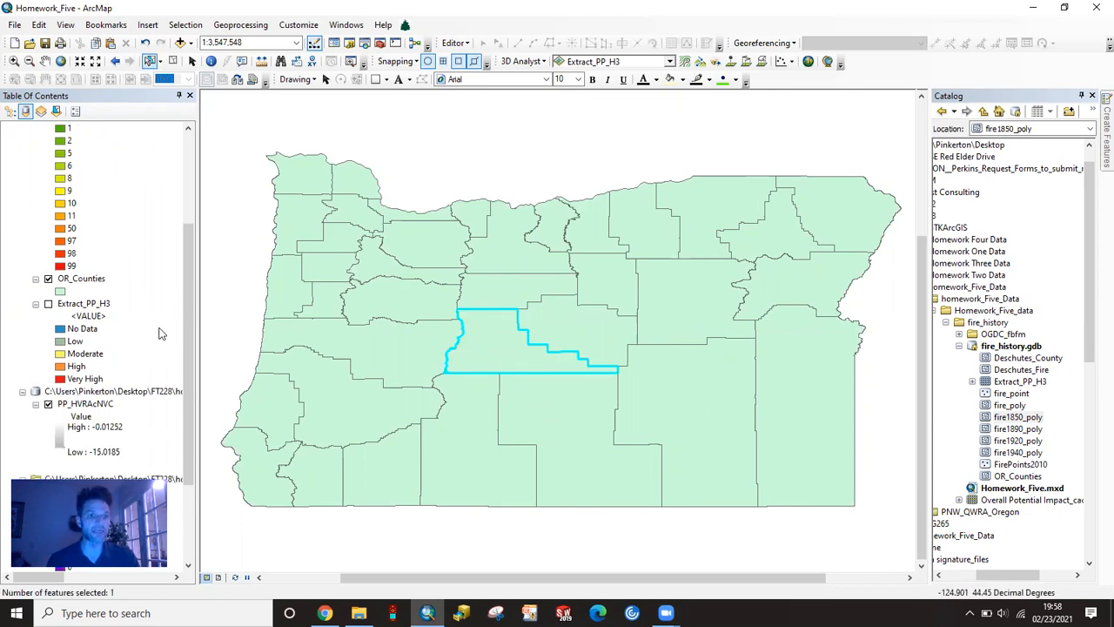
right_click(89, 280)
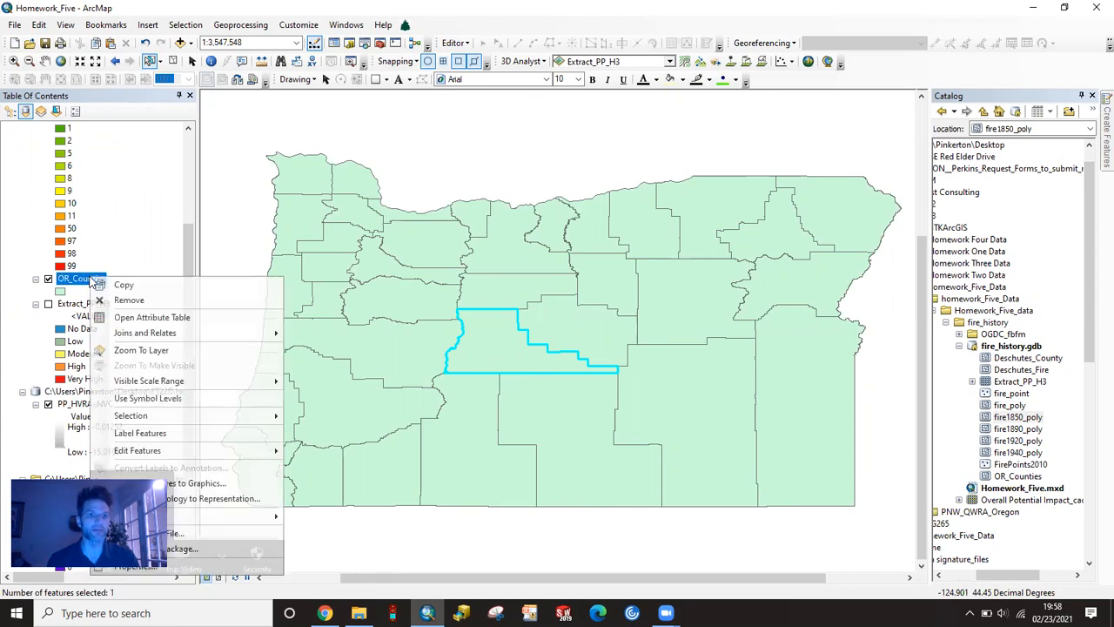
left_click(151, 318)
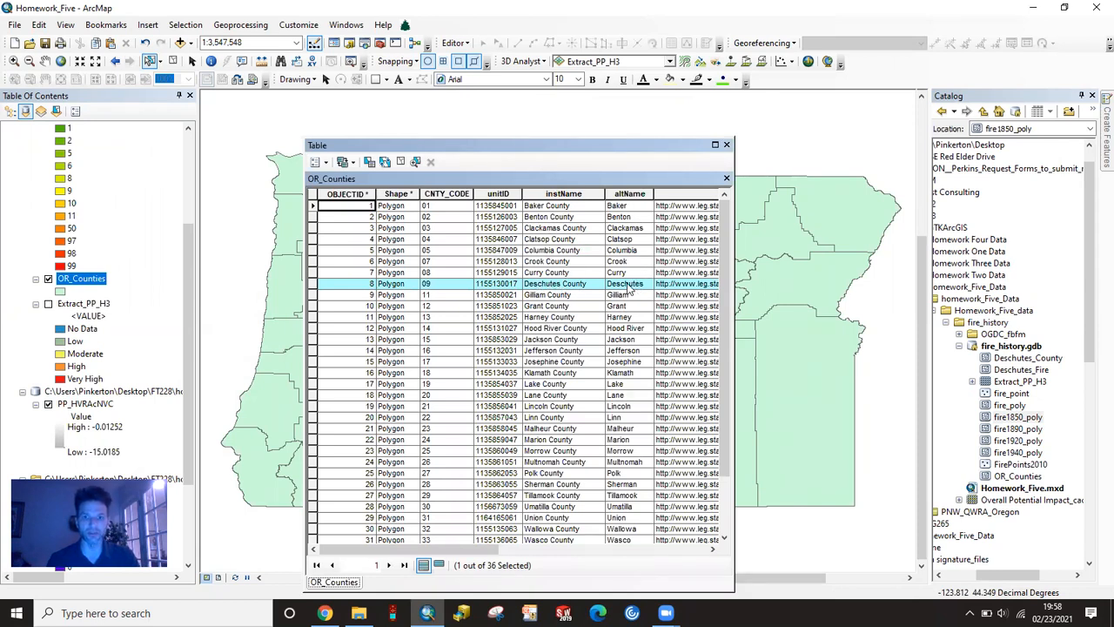
left_click(727, 146)
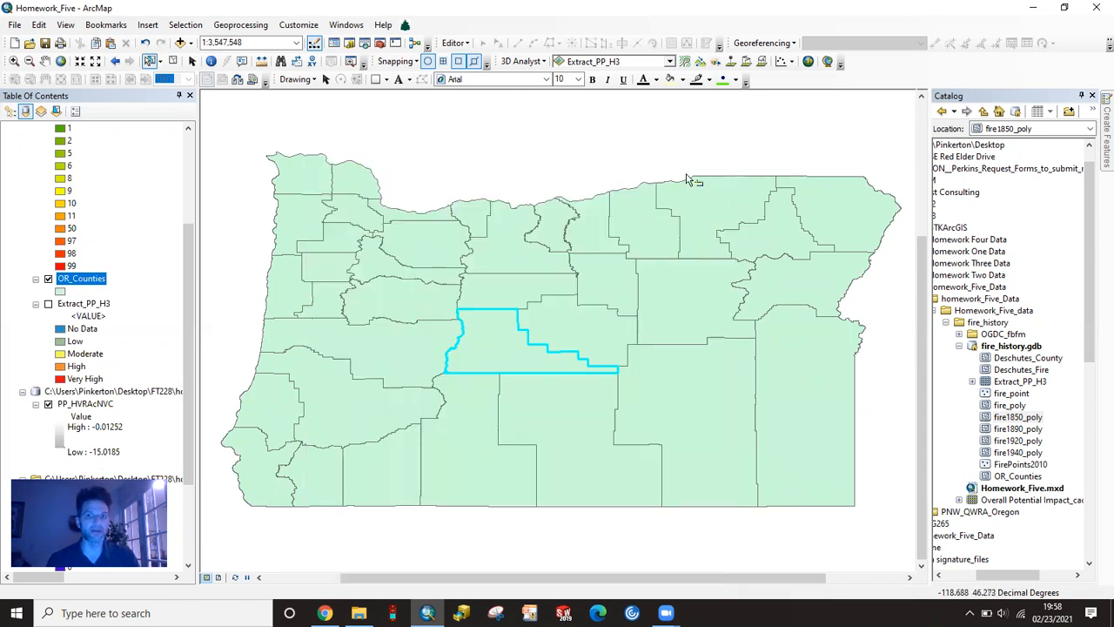
right_click(99, 285)
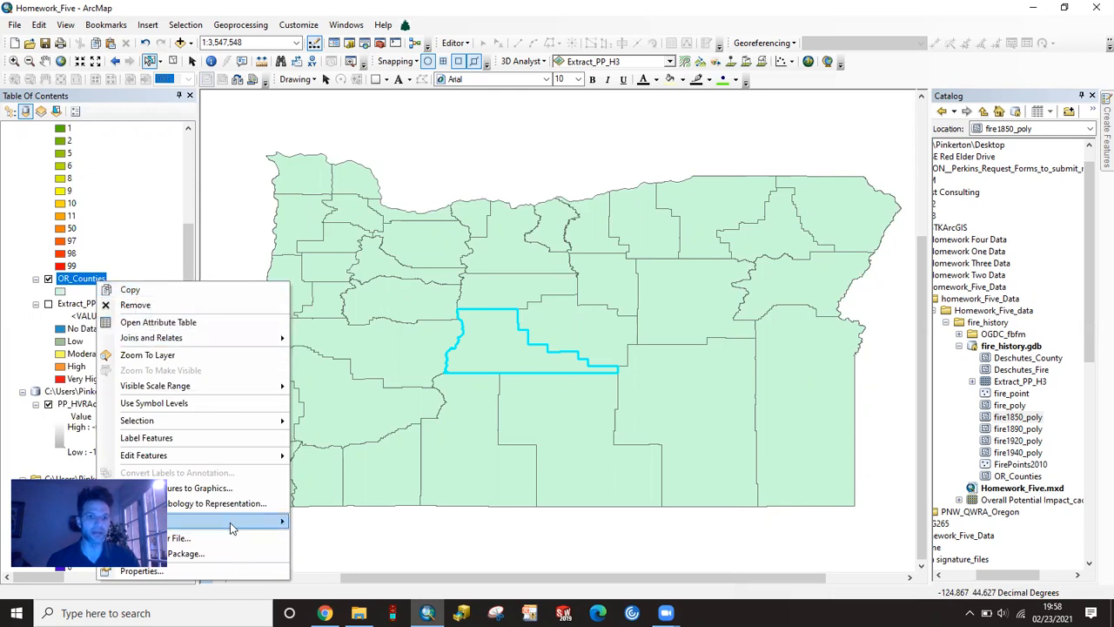
mouse_move(261, 521)
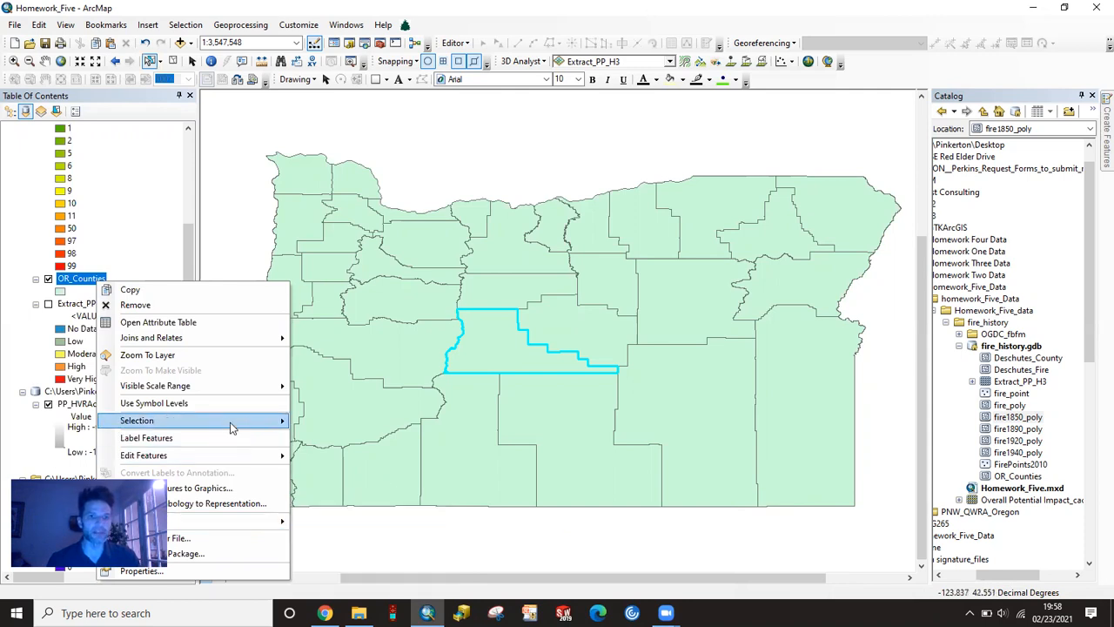
mouse_move(231, 426)
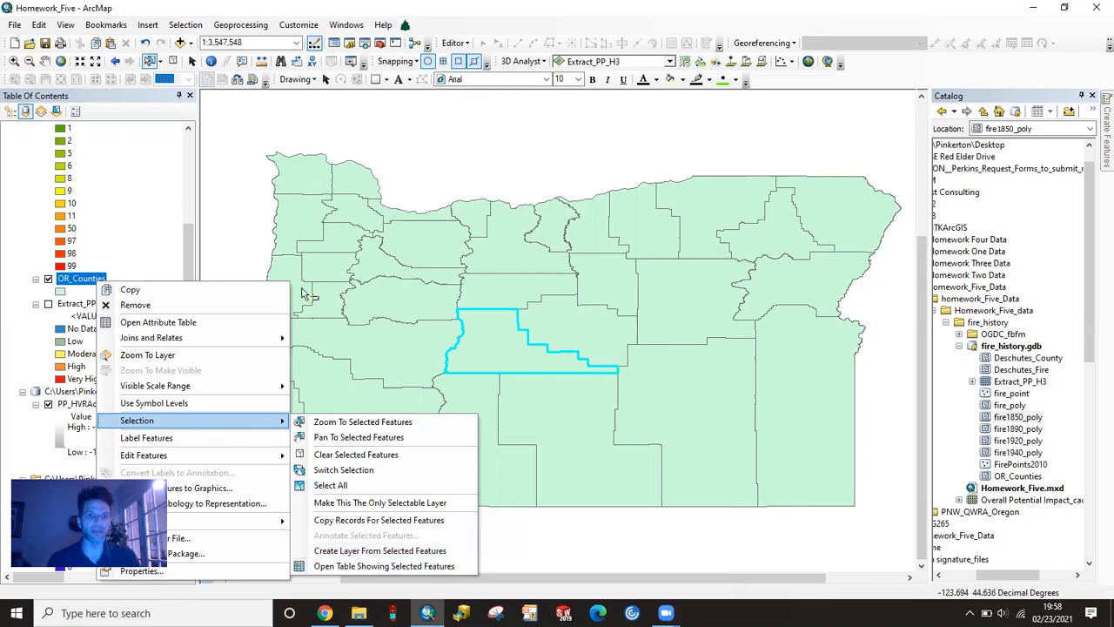
left_click(176, 207)
scroll(413, 342, "down", 1)
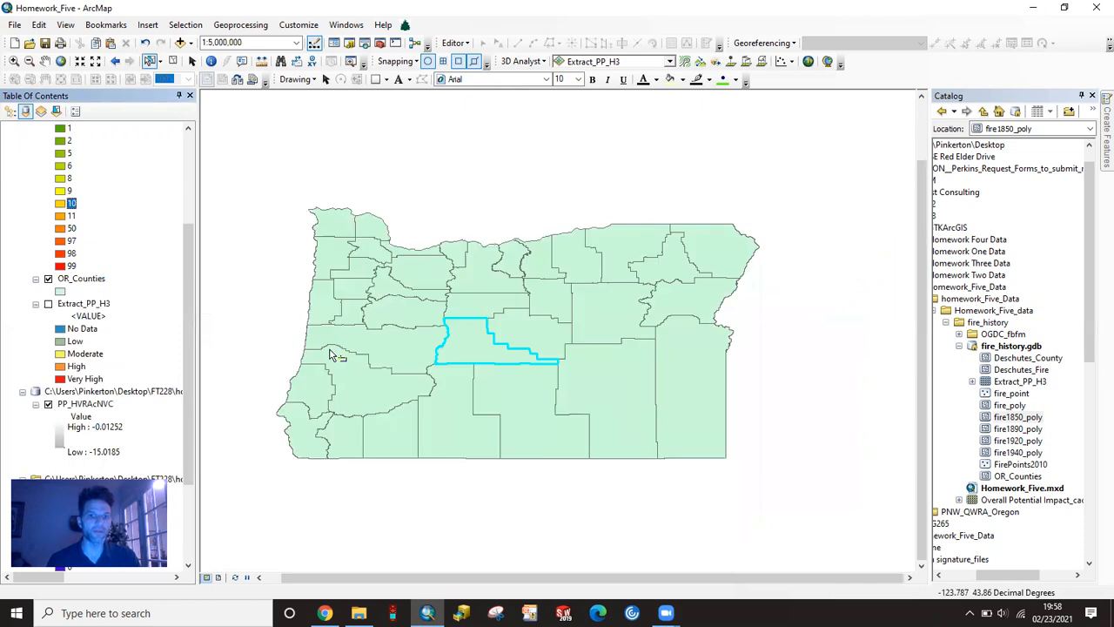
scroll(138, 276, "up", 4)
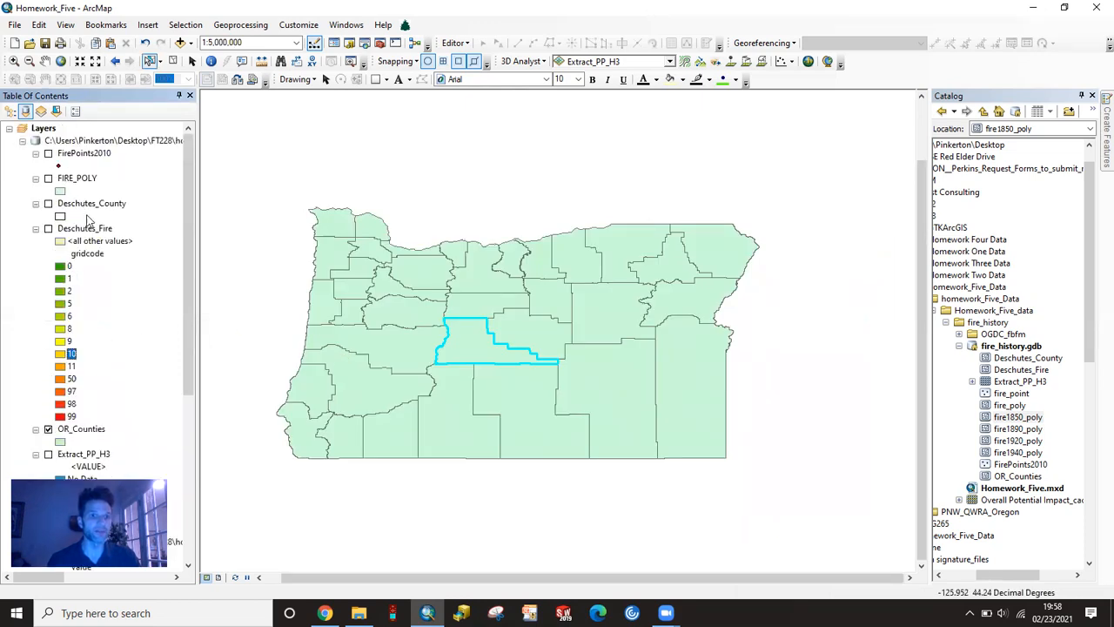
right_click(85, 205)
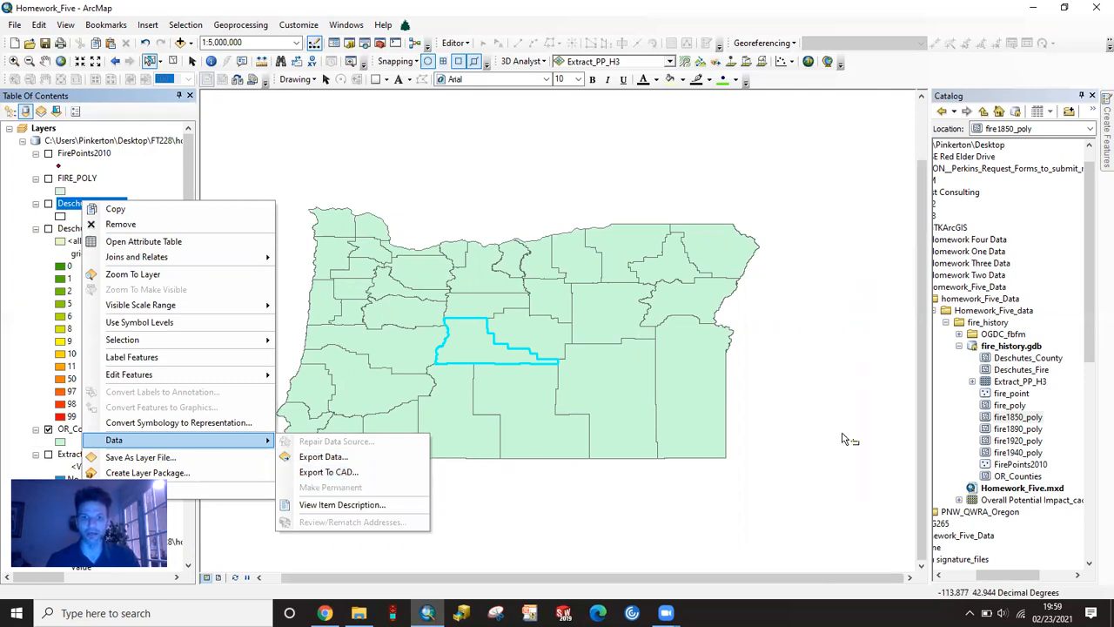
left_click(188, 166)
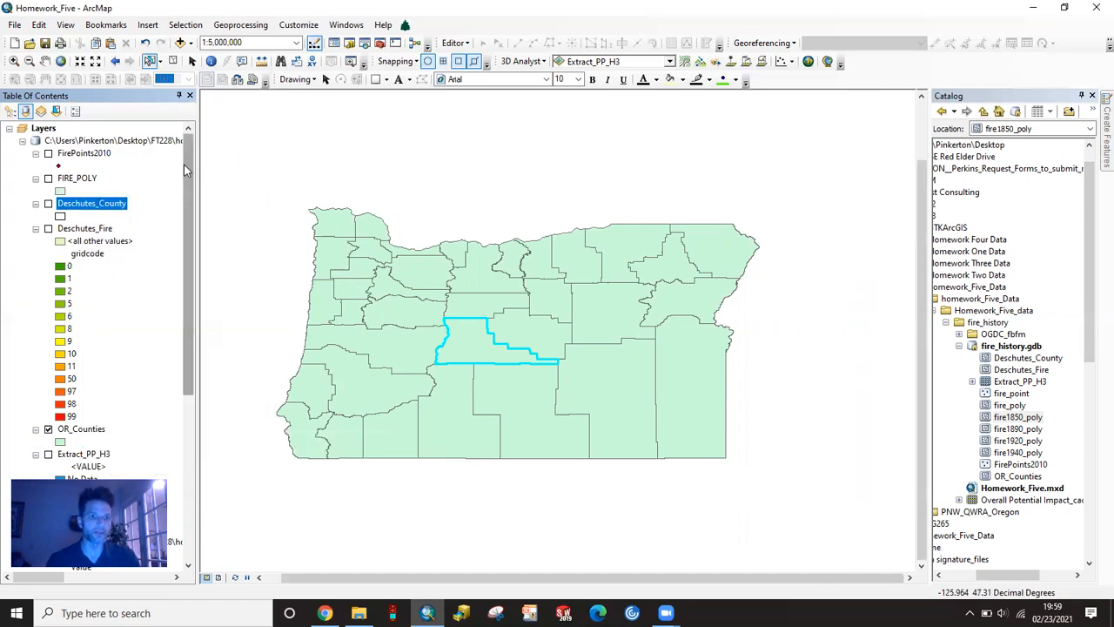
- Hide the OR_Counties layer, show Deschutes_County, and zoom in to the county outline
scroll(47, 376, "down", 1)
left_click(48, 392)
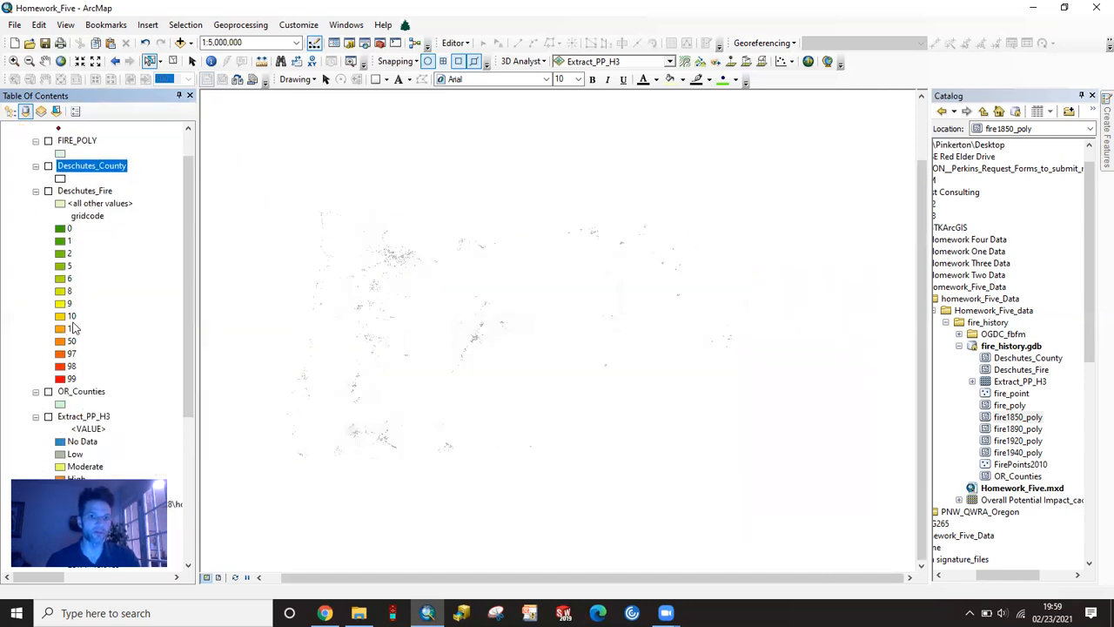
scroll(95, 209, "up", 1)
left_click(48, 203)
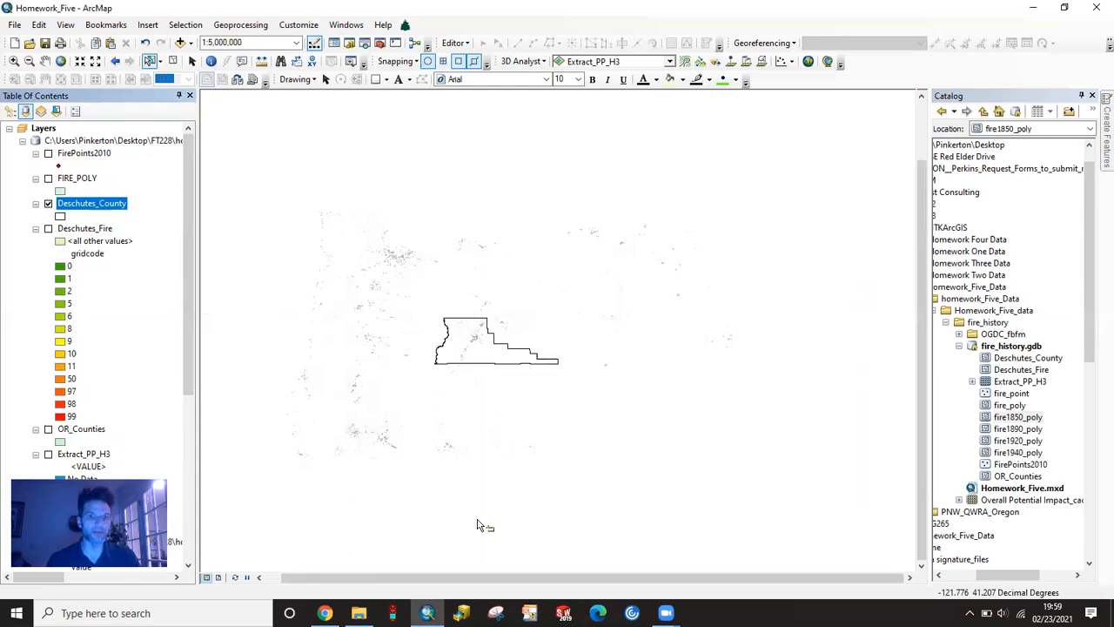
left_click(14, 61)
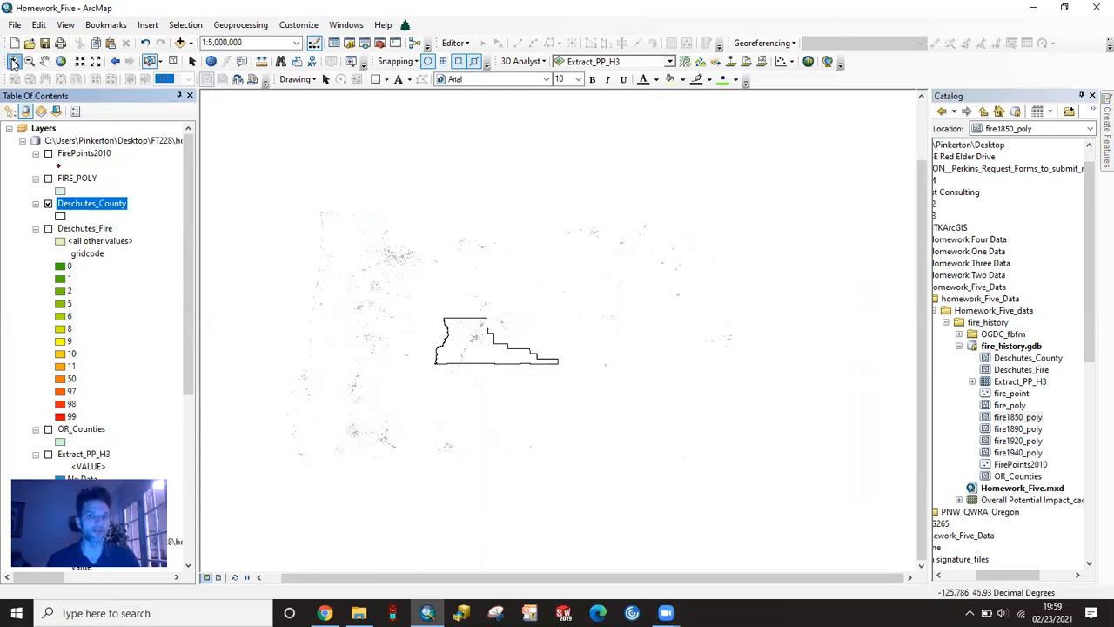
left_click_drag(416, 298, 572, 389)
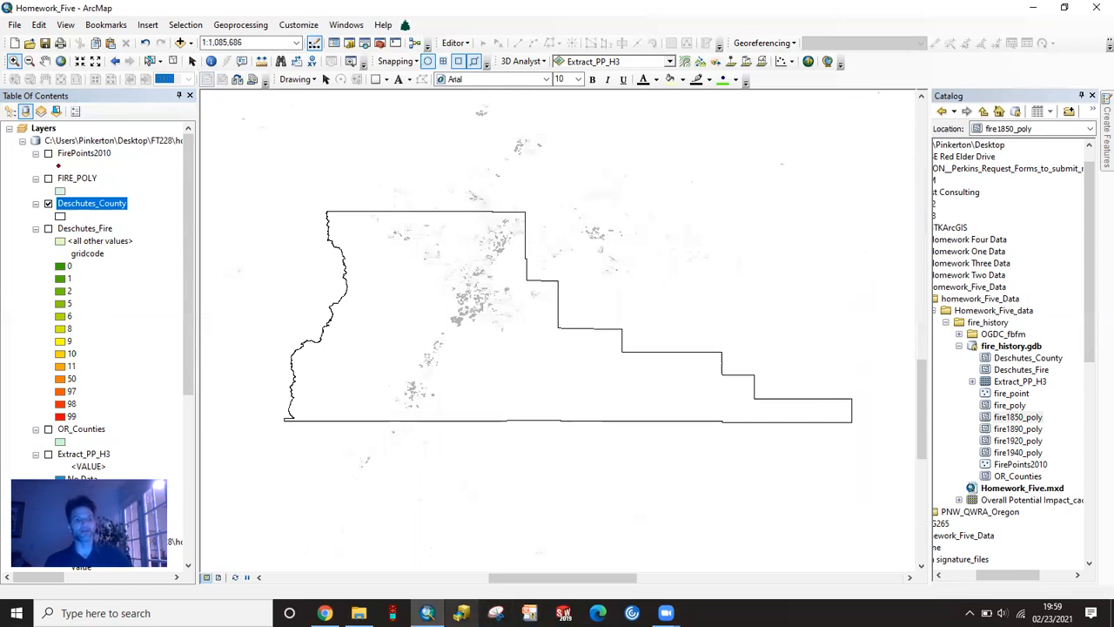
- Show the FirePoints2010 and FIRE_POLY layers and zoom to the full extent of FIRE_POLY
left_click(47, 153)
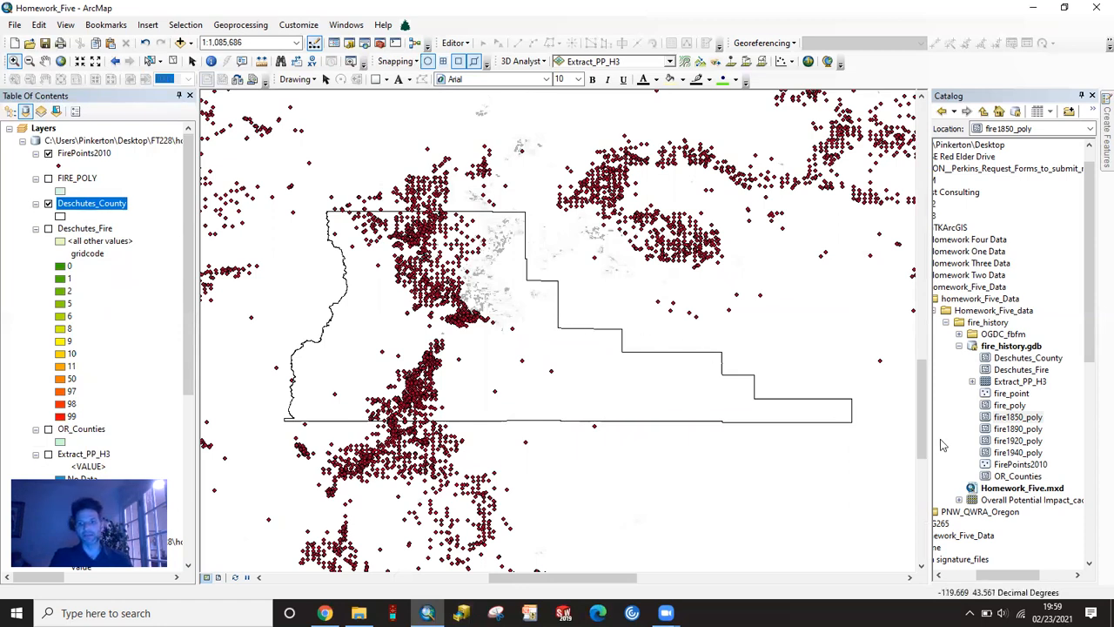
left_click(48, 179)
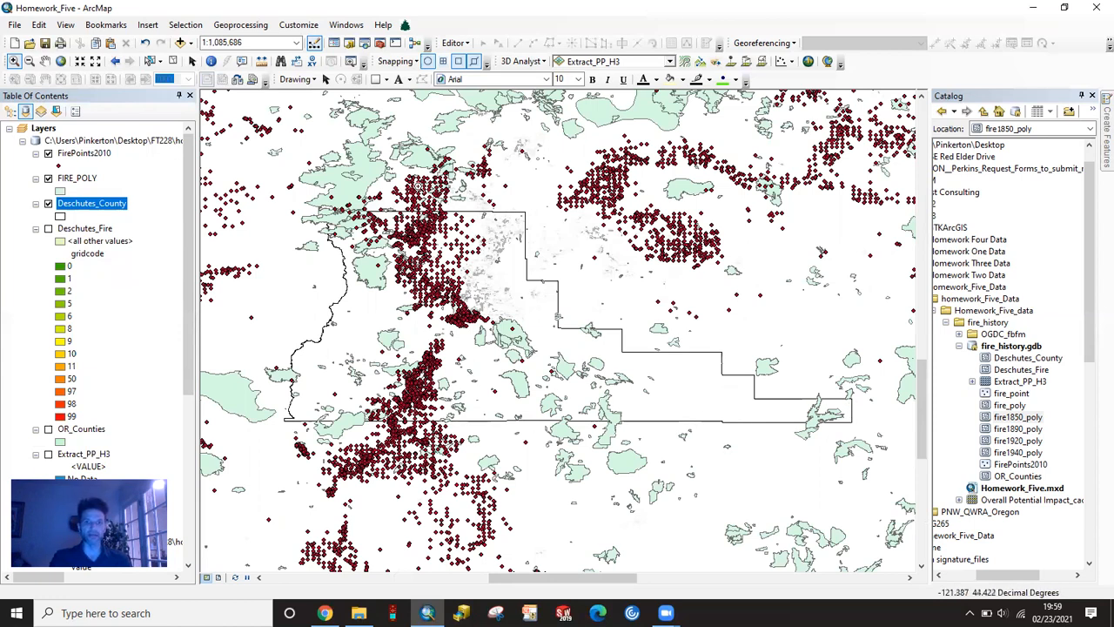
right_click(74, 179)
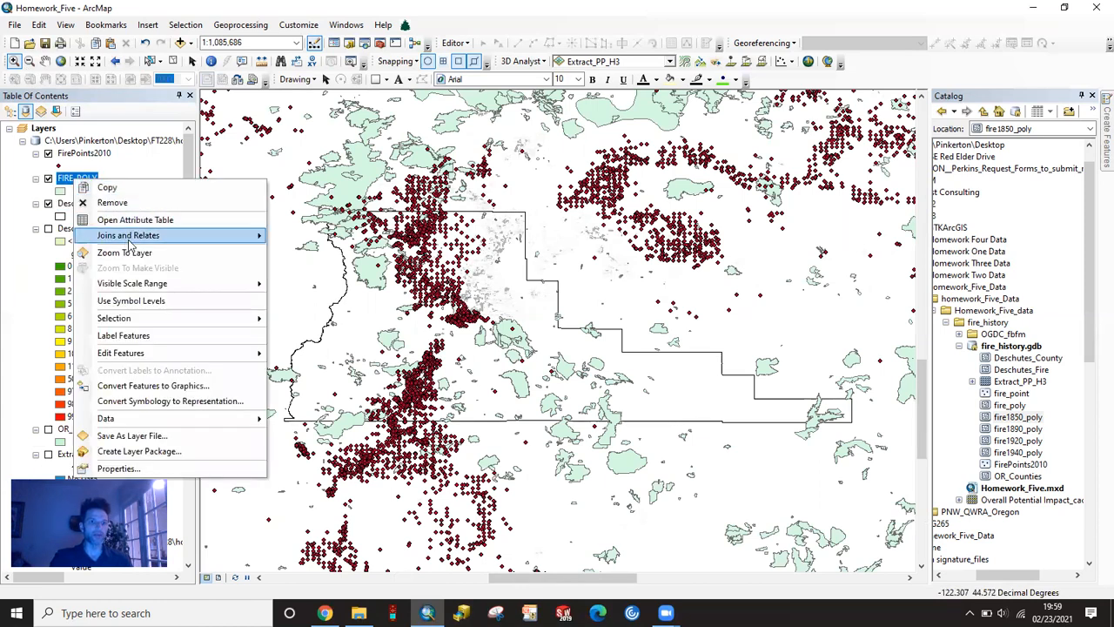
left_click(137, 255)
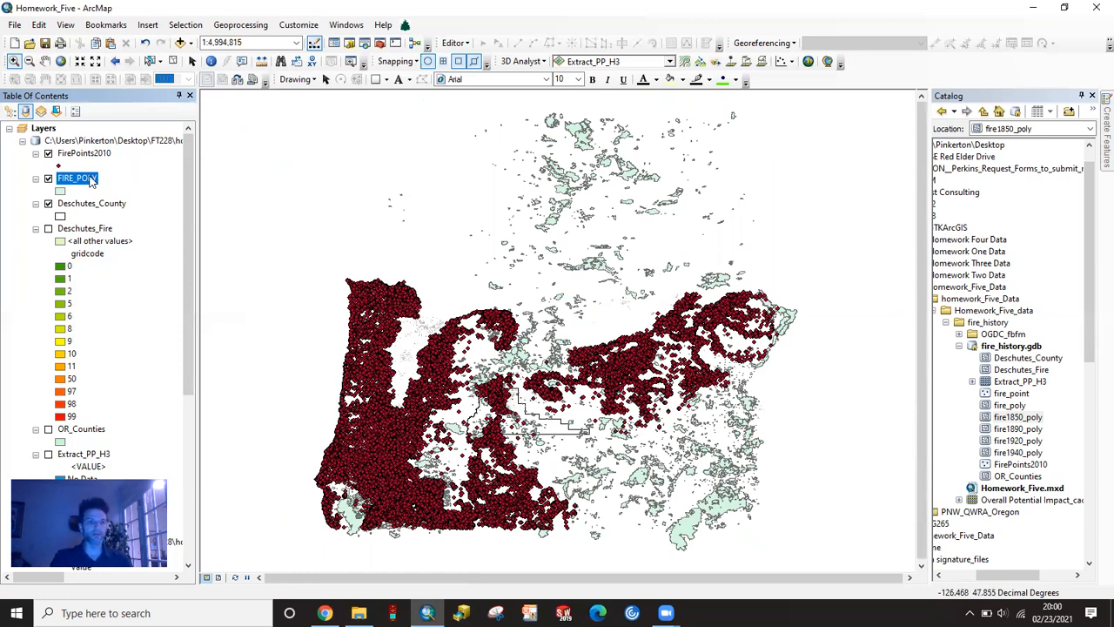
- Select by location the FIRE_POLY features that intersect (3d) the Deschutes_County source layer, and zoom in to the selected polygons
left_click(185, 24)
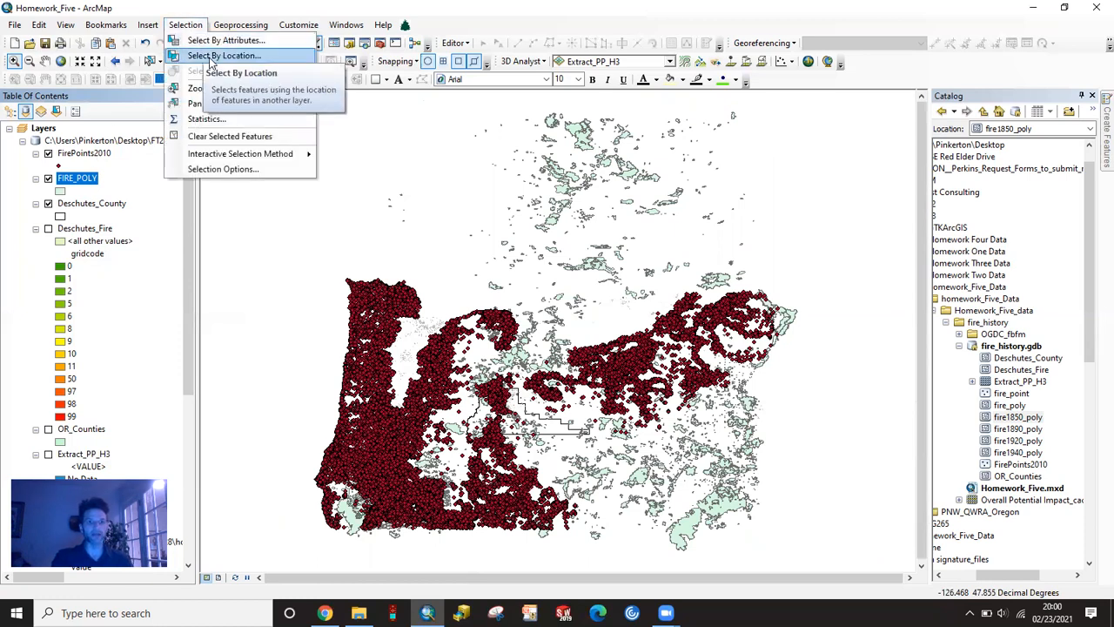
left_click(211, 57)
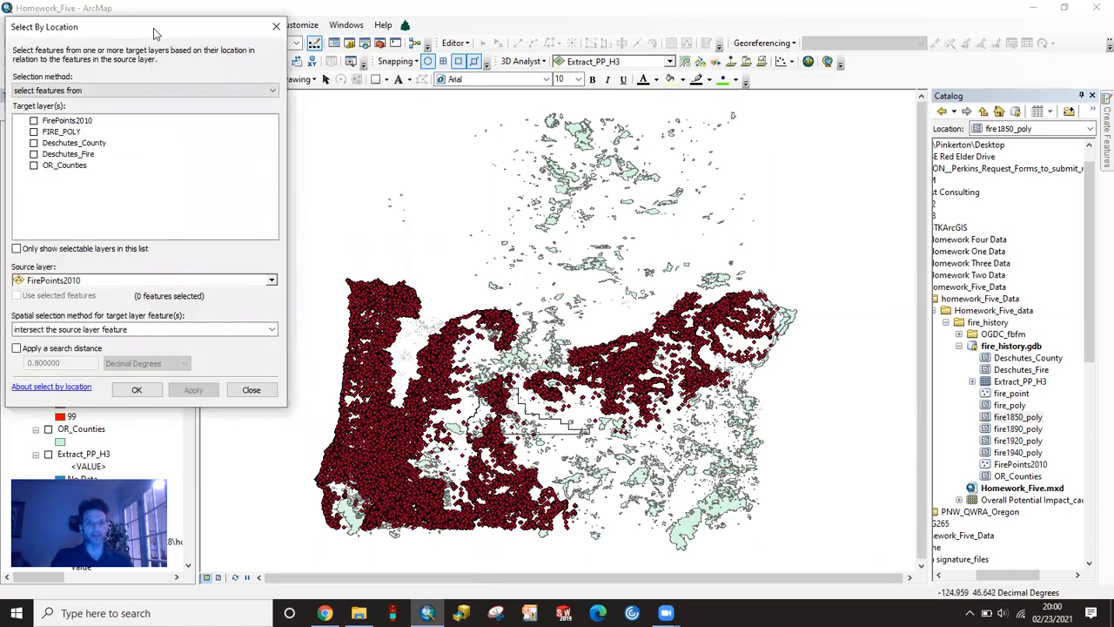
left_click_drag(153, 28, 411, 85)
left_click(292, 189)
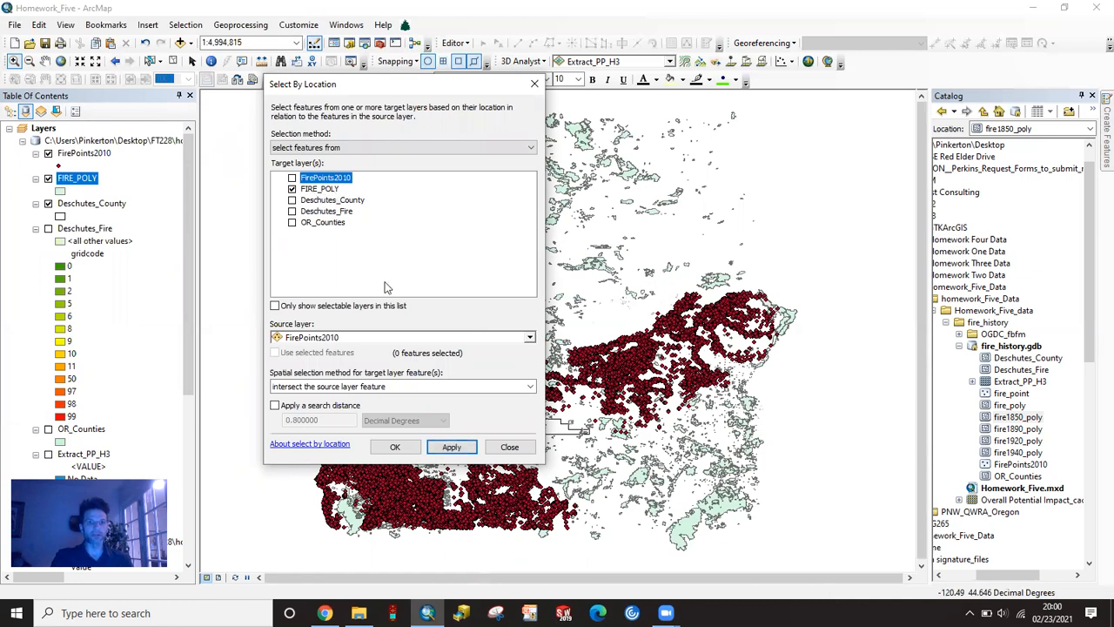
left_click(530, 339)
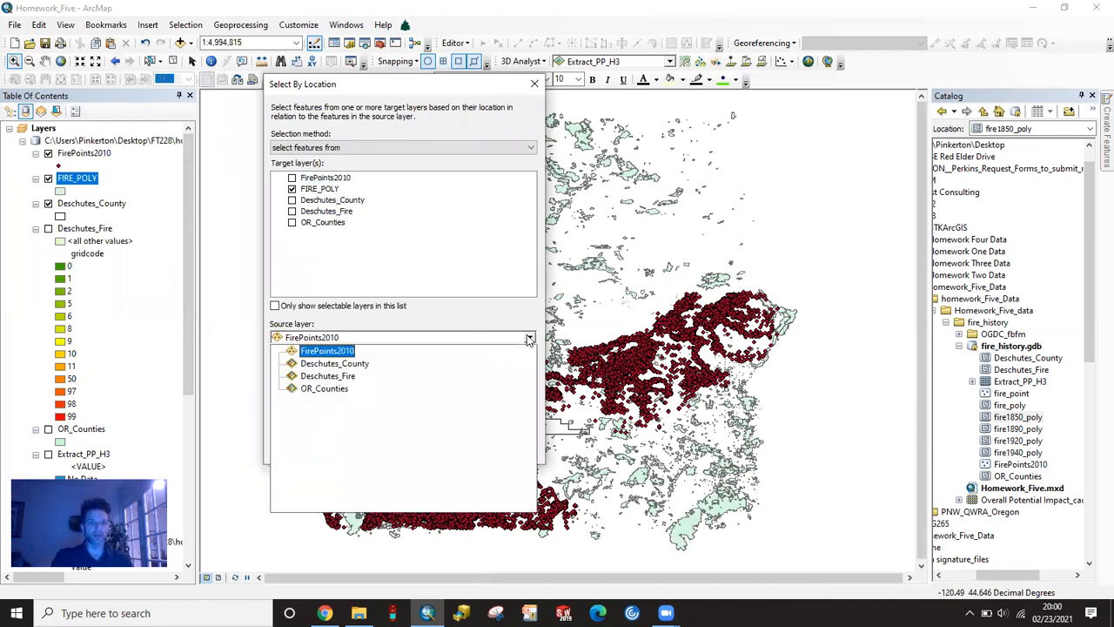
left_click(346, 364)
left_click(530, 387)
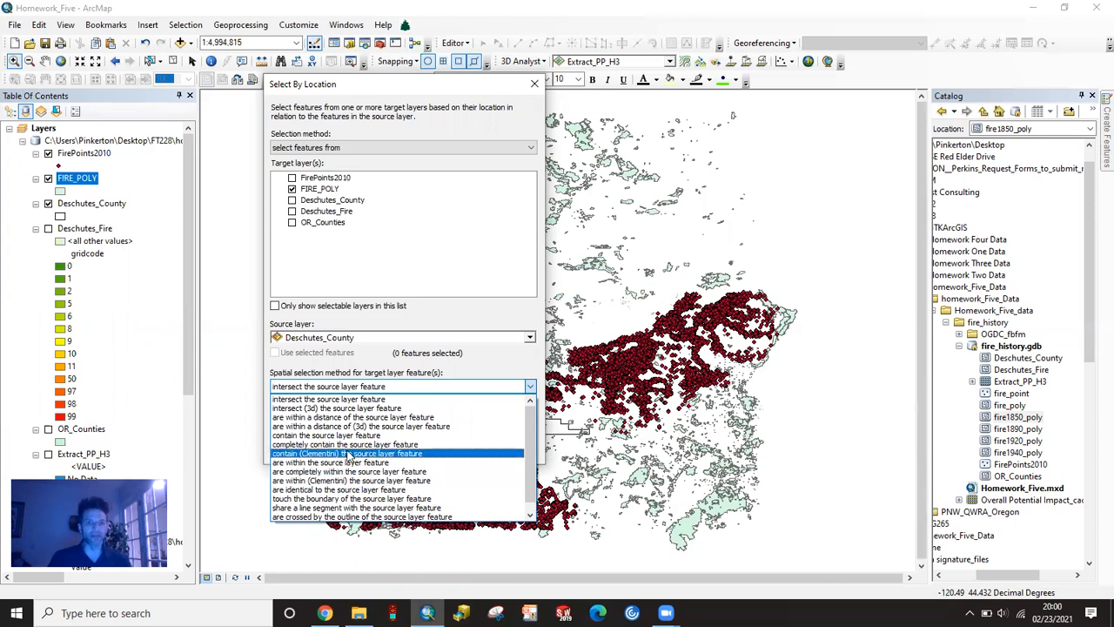
left_click(352, 408)
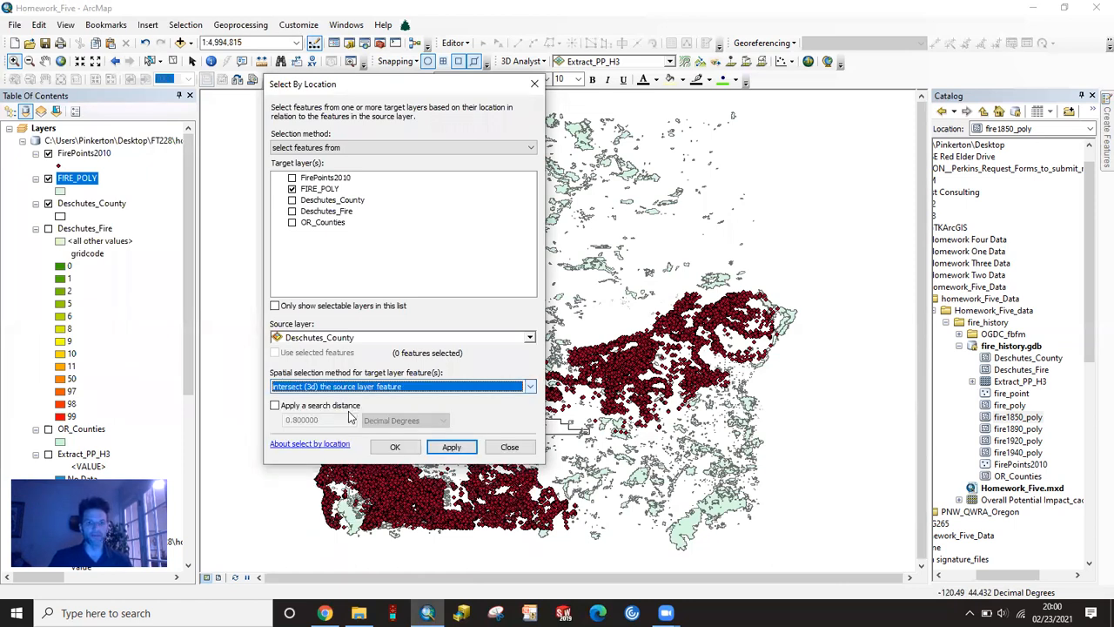
left_click(467, 449)
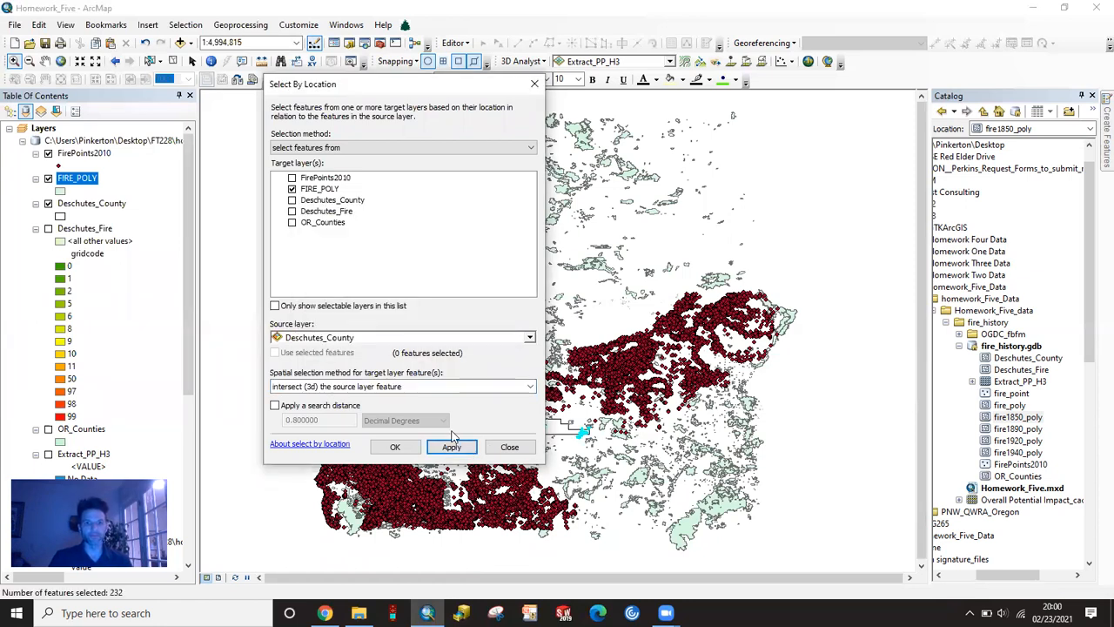
left_click(394, 448)
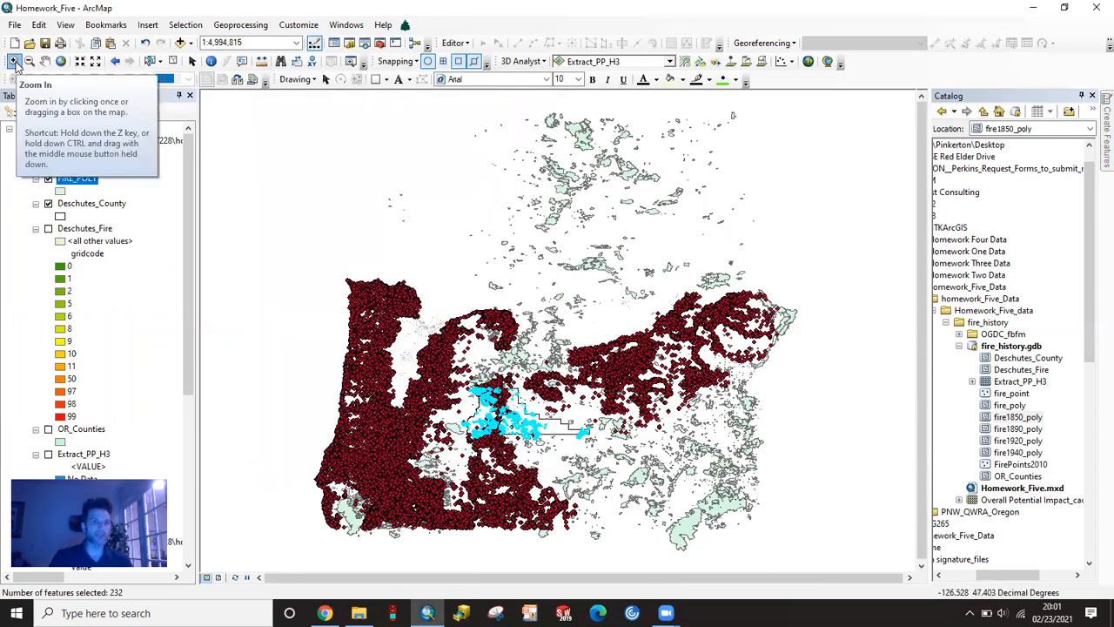
left_click_drag(450, 361, 628, 464)
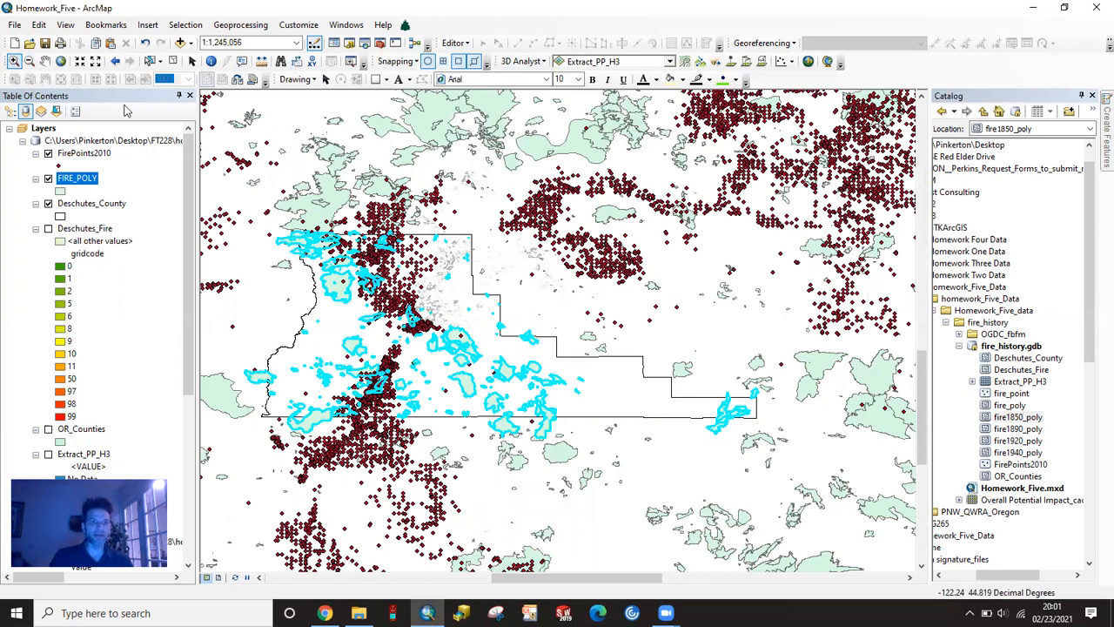
- Create a new layer from the selected FIRE_POLY features
left_click_drag(733, 385, 771, 415)
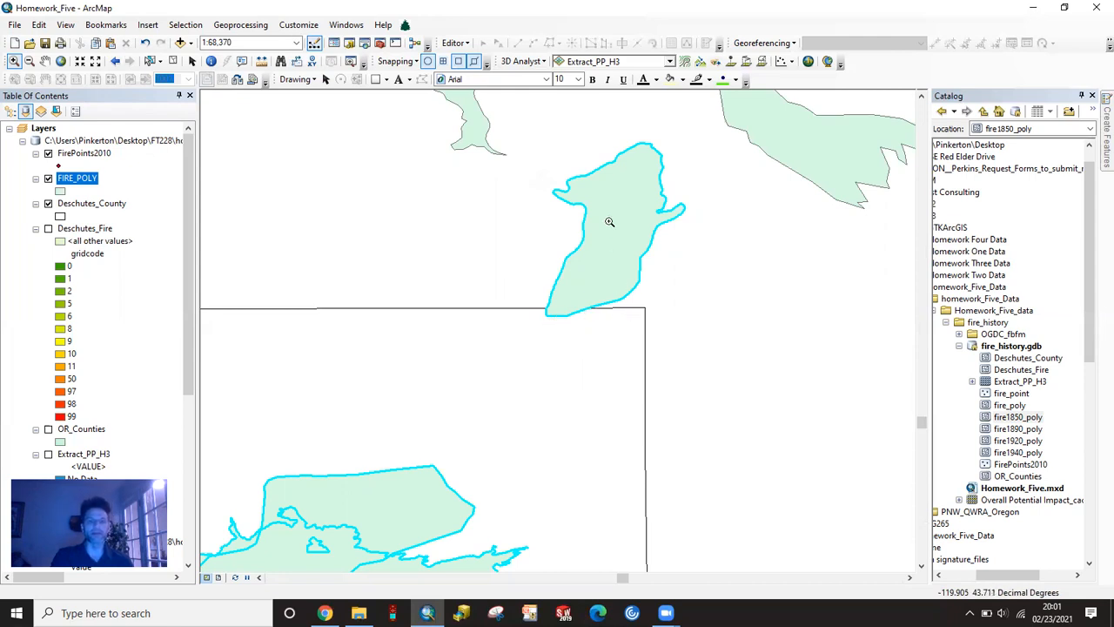
right_click(84, 184)
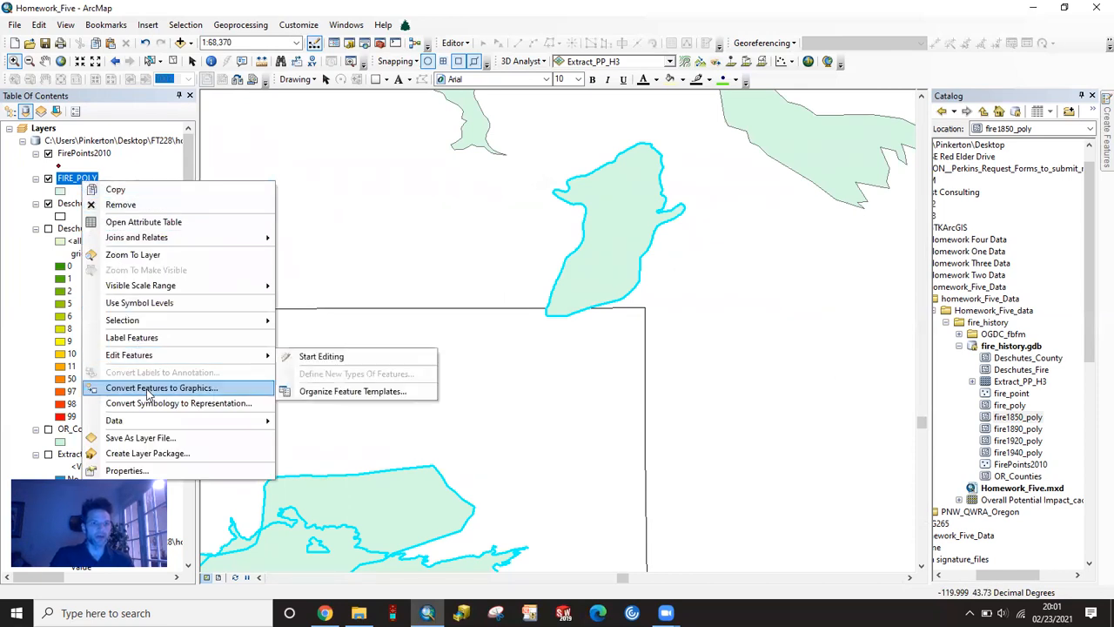
mouse_move(217, 320)
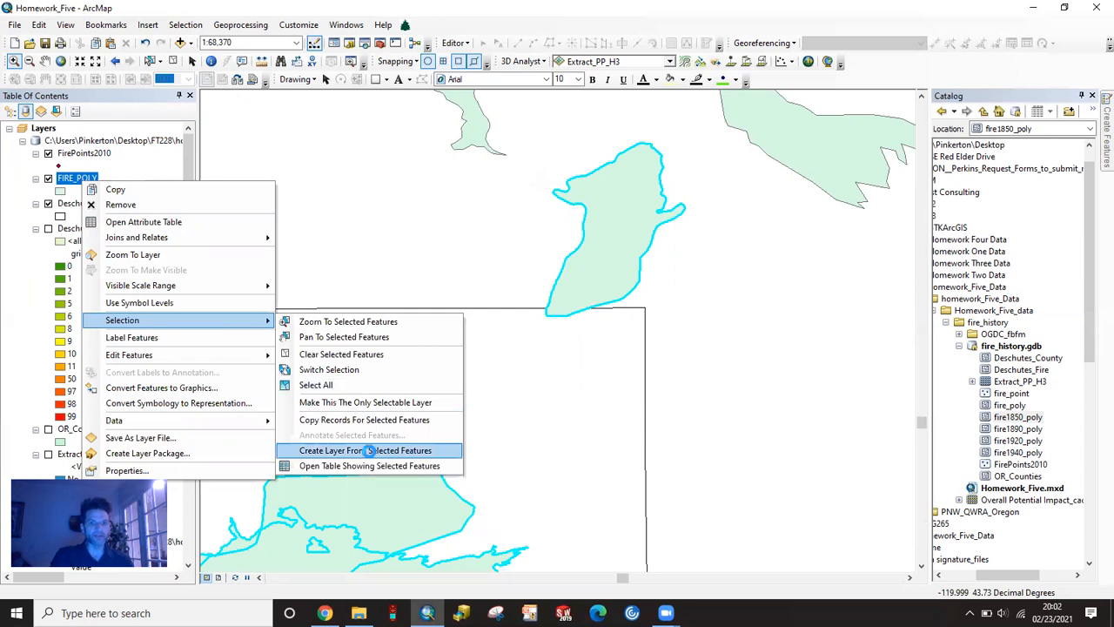
left_click(372, 451)
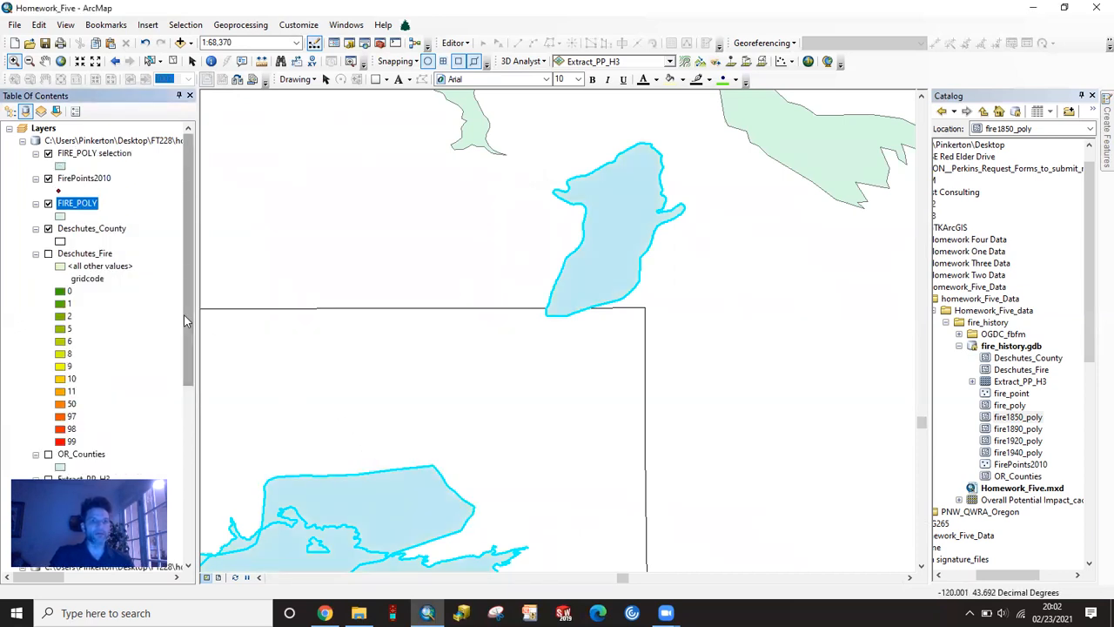
- Export all features of the FIRE_POLY selection layer using its source coordinate system, and add the exported data to the map
right_click(77, 155)
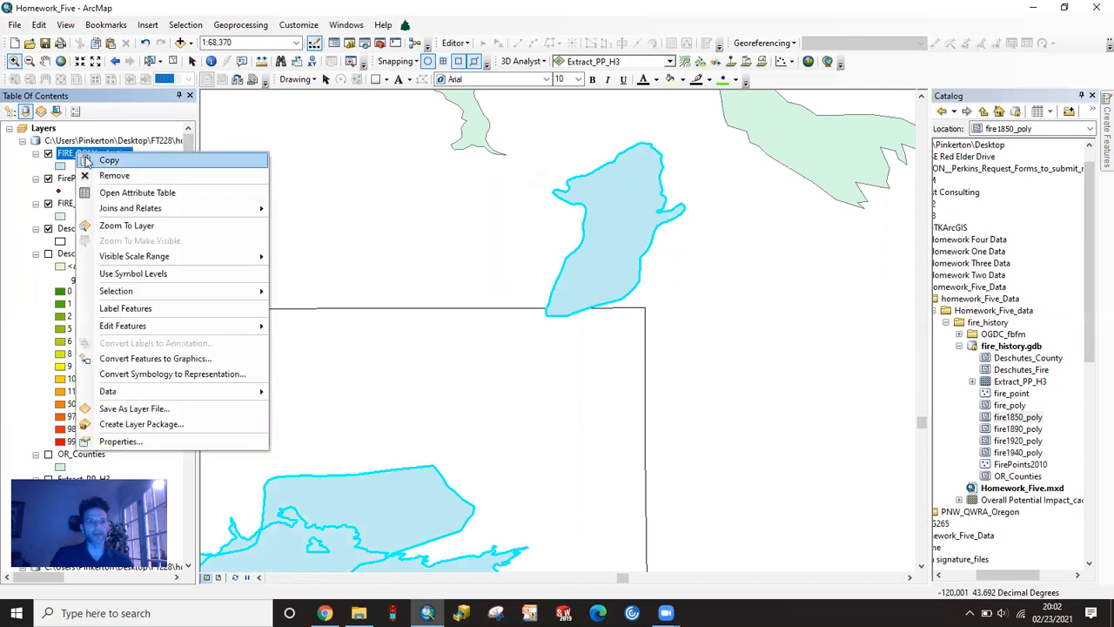
mouse_move(193, 396)
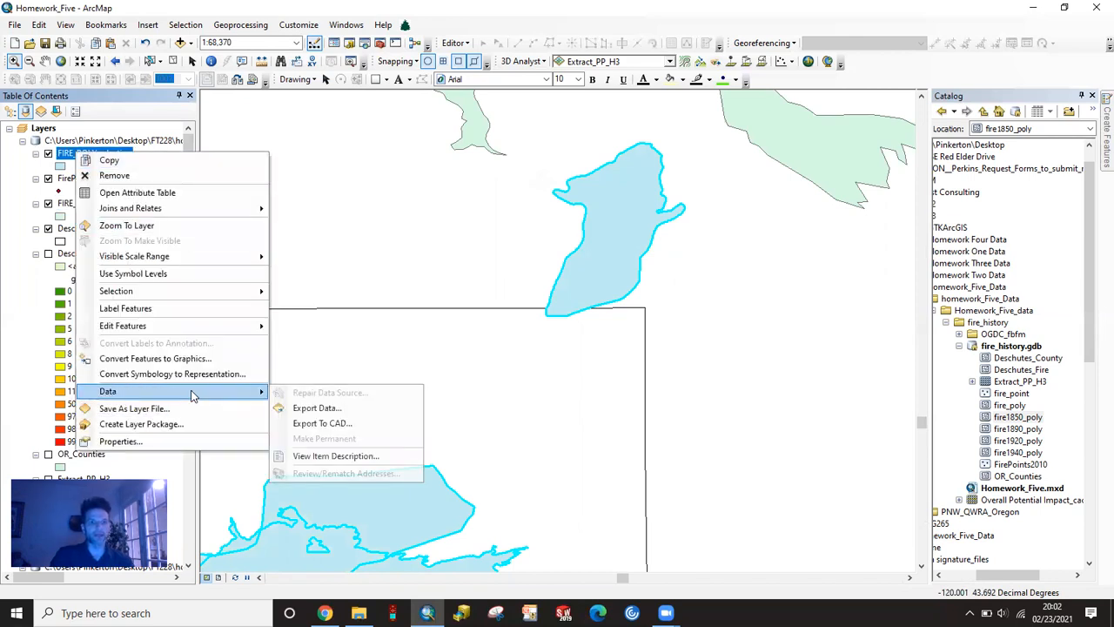
left_click(304, 408)
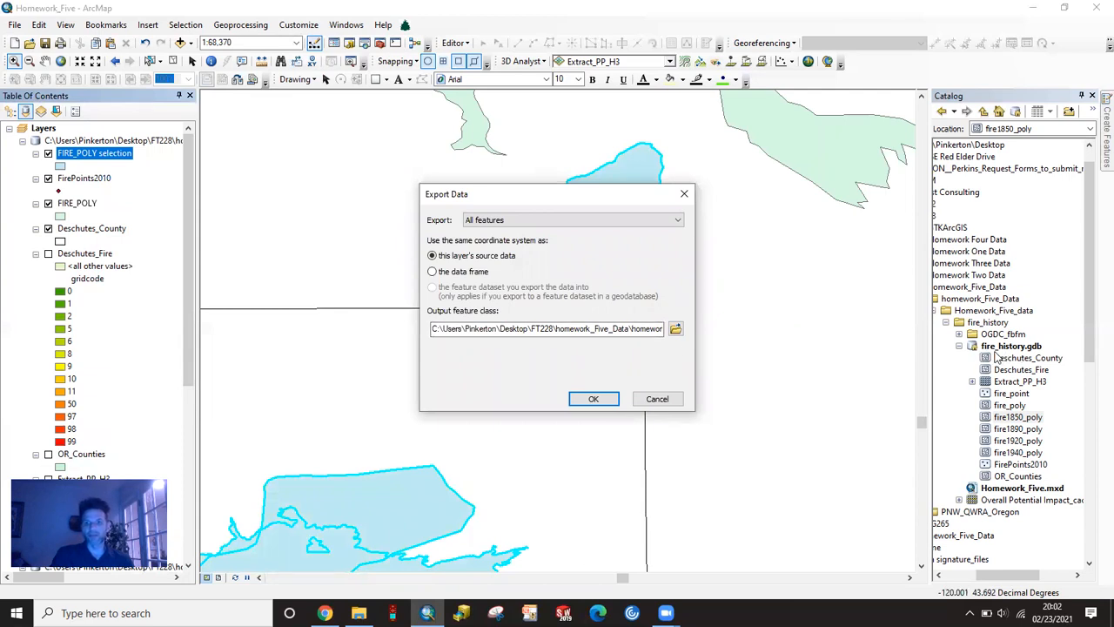
left_click(594, 400)
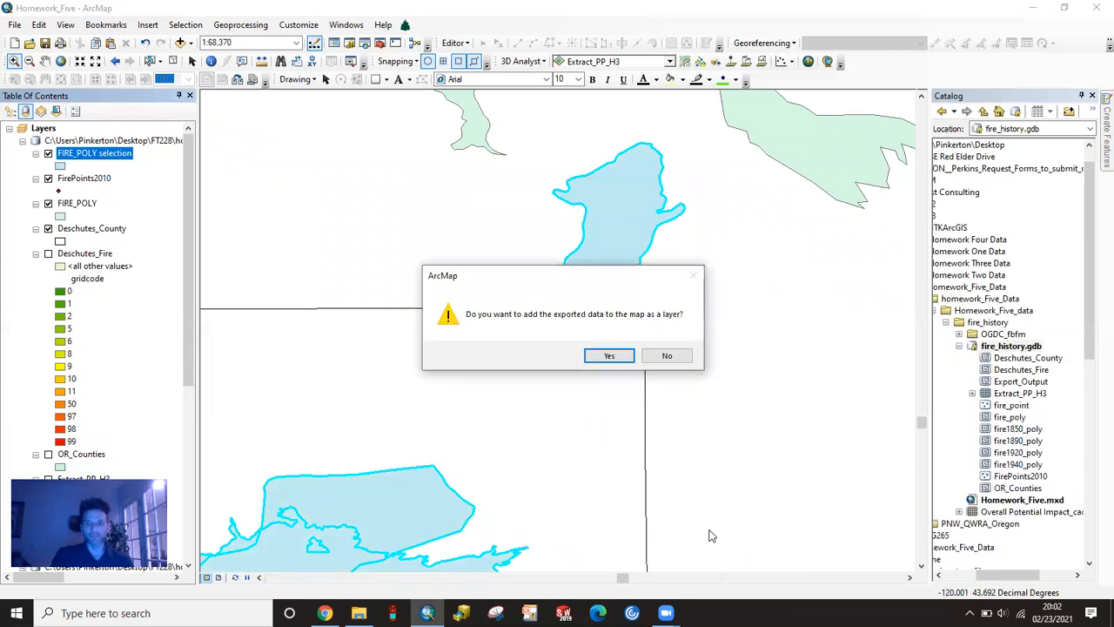
left_click(607, 356)
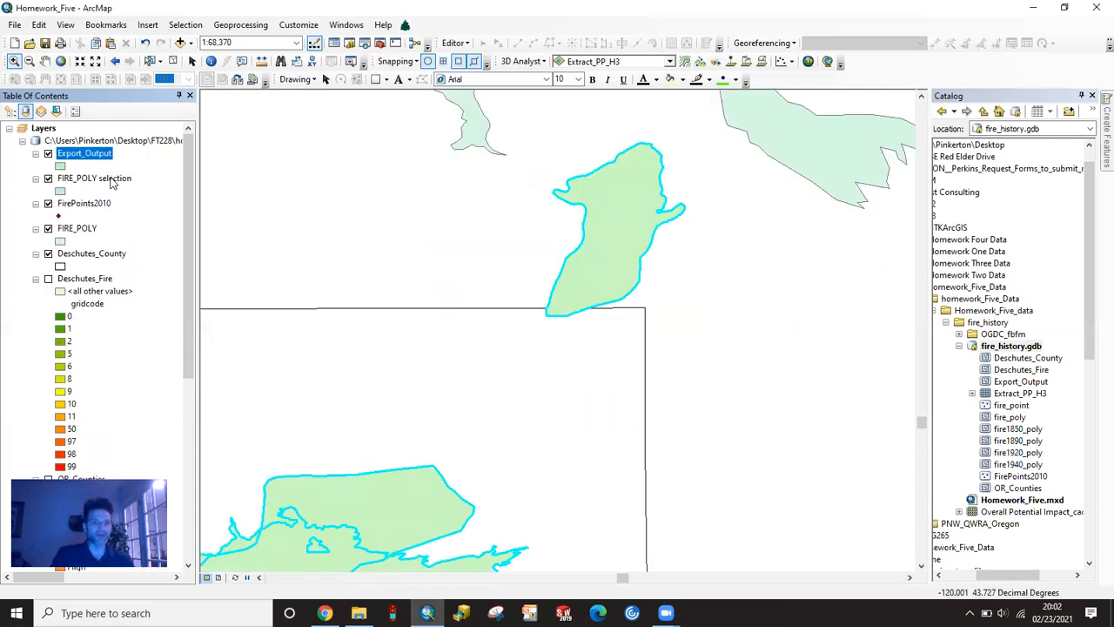
- Remove the FIRE_POLY selection and FIRE_POLY layers from the map, and zoom to the Export_Output layer
right_click(111, 179)
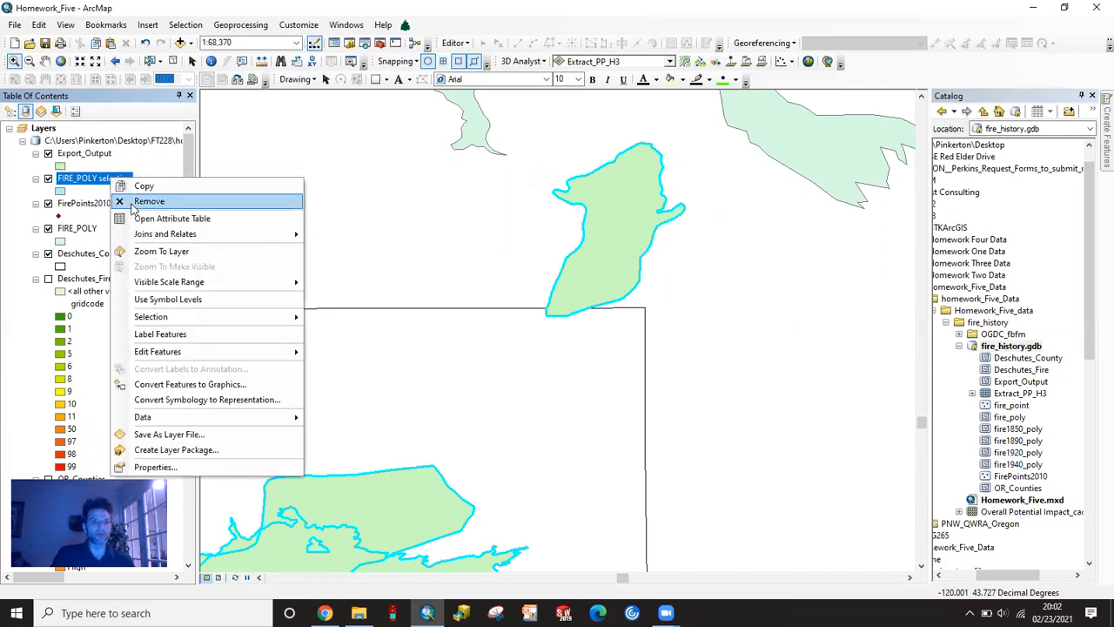
left_click(133, 202)
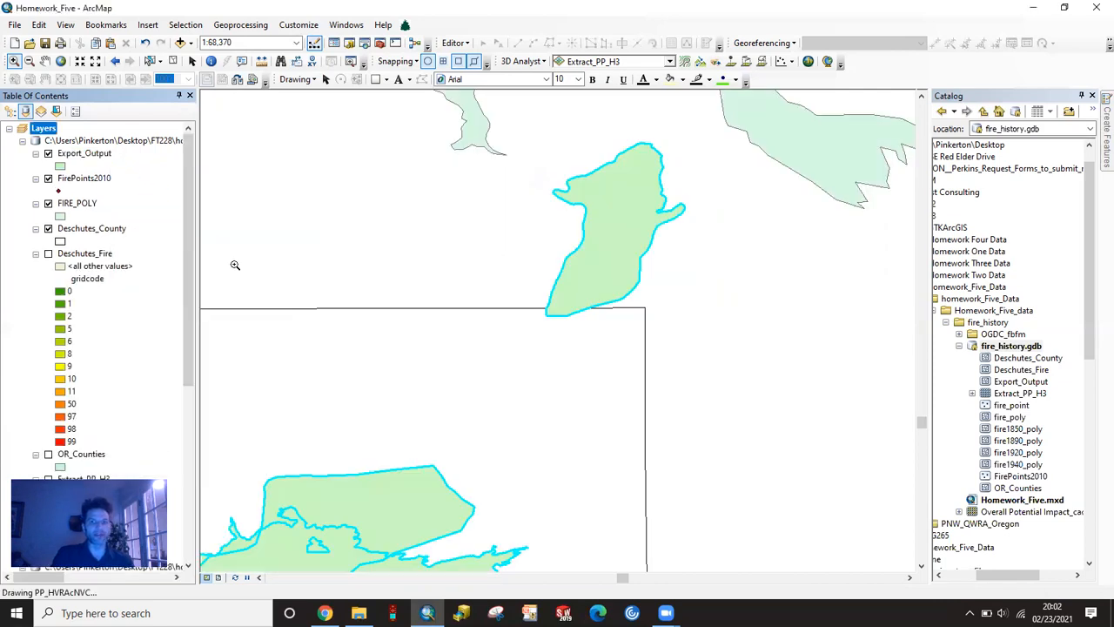
right_click(73, 204)
left_click(103, 228)
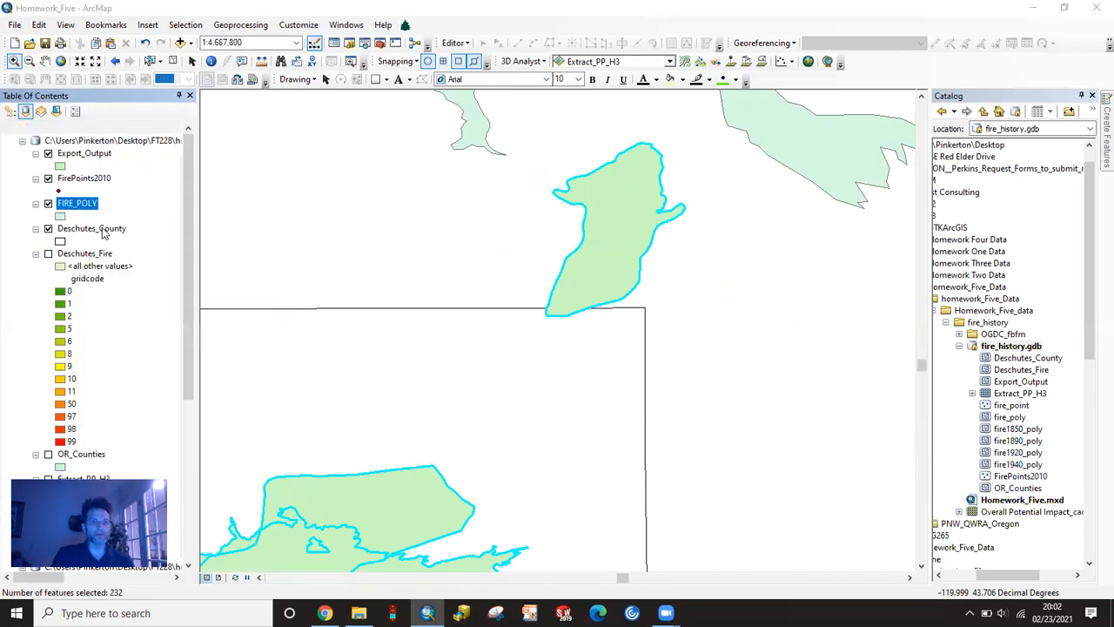
right_click(77, 155)
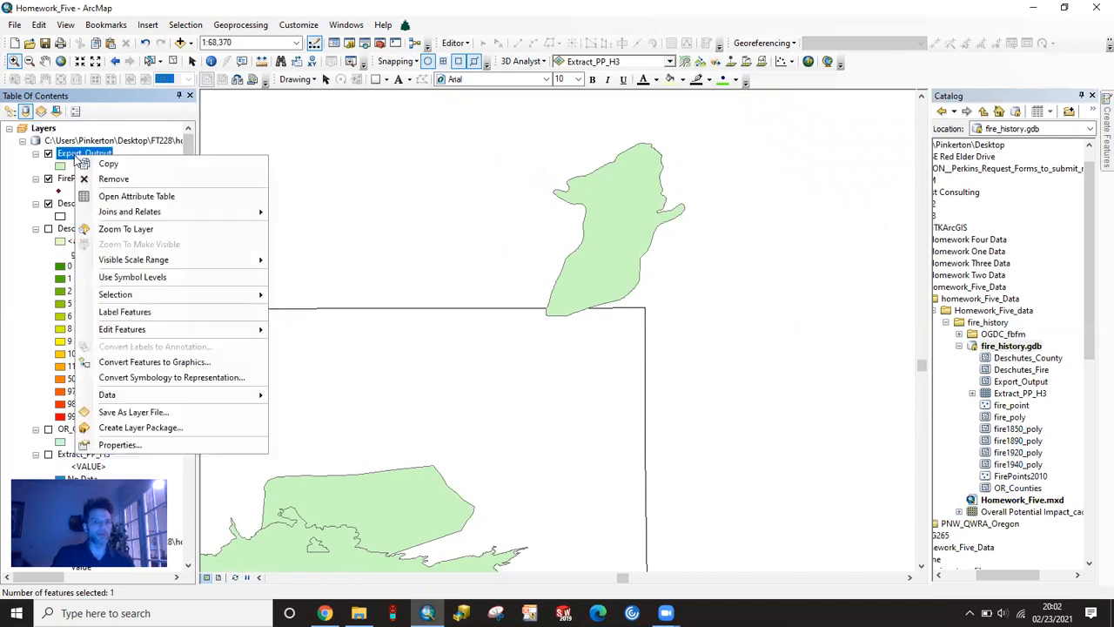
left_click(126, 229)
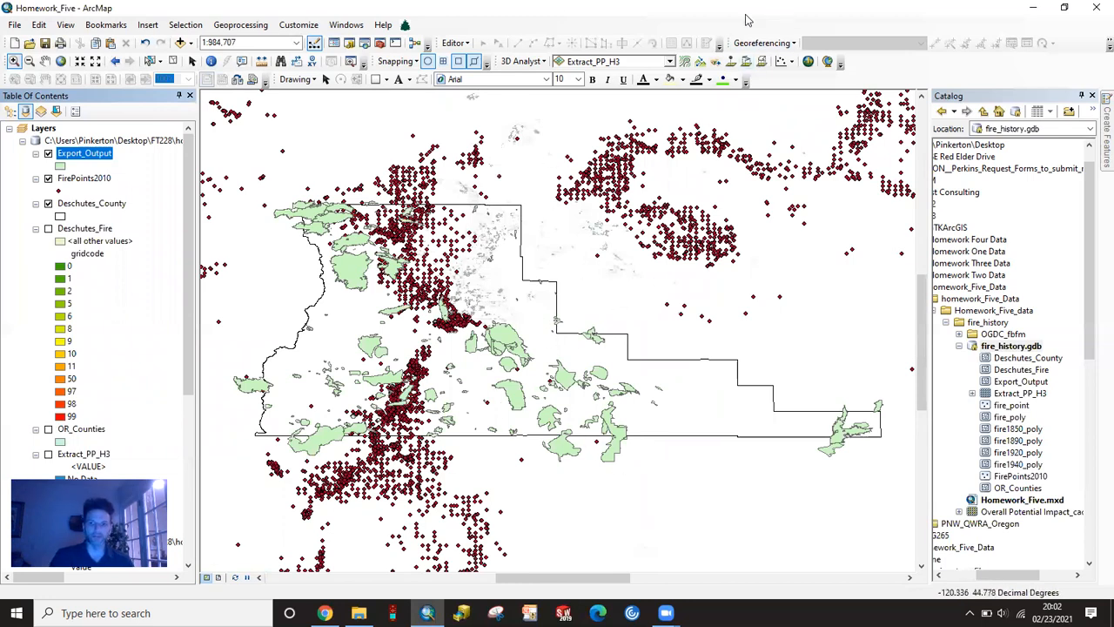
- Rename the Export_Output layer as Fire Perimeters Deschutes County
left_click(90, 154)
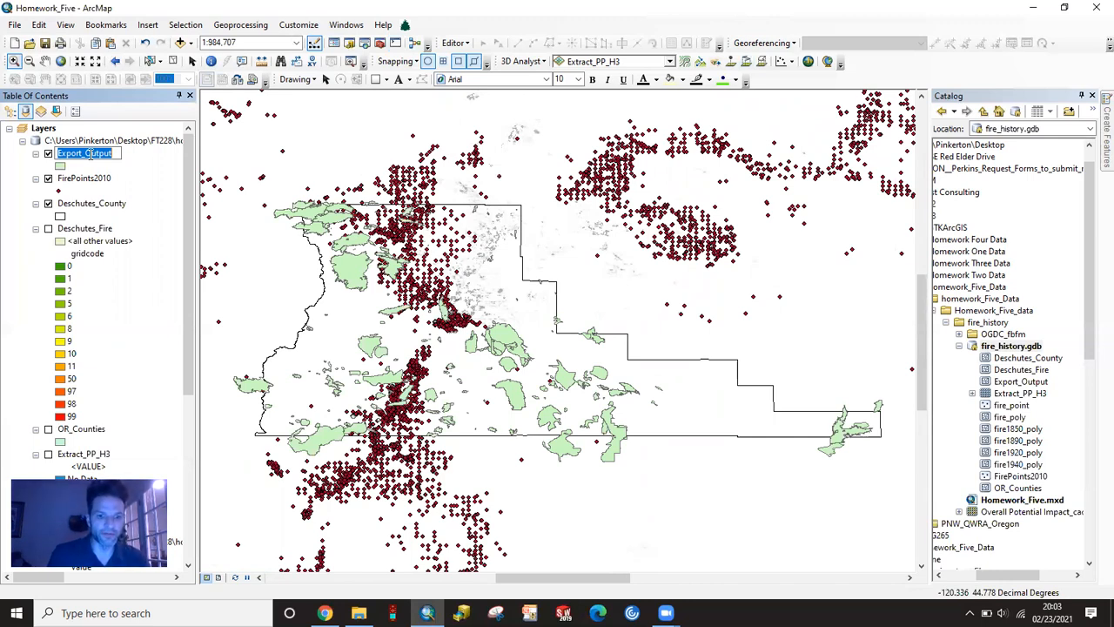
type("Fir")
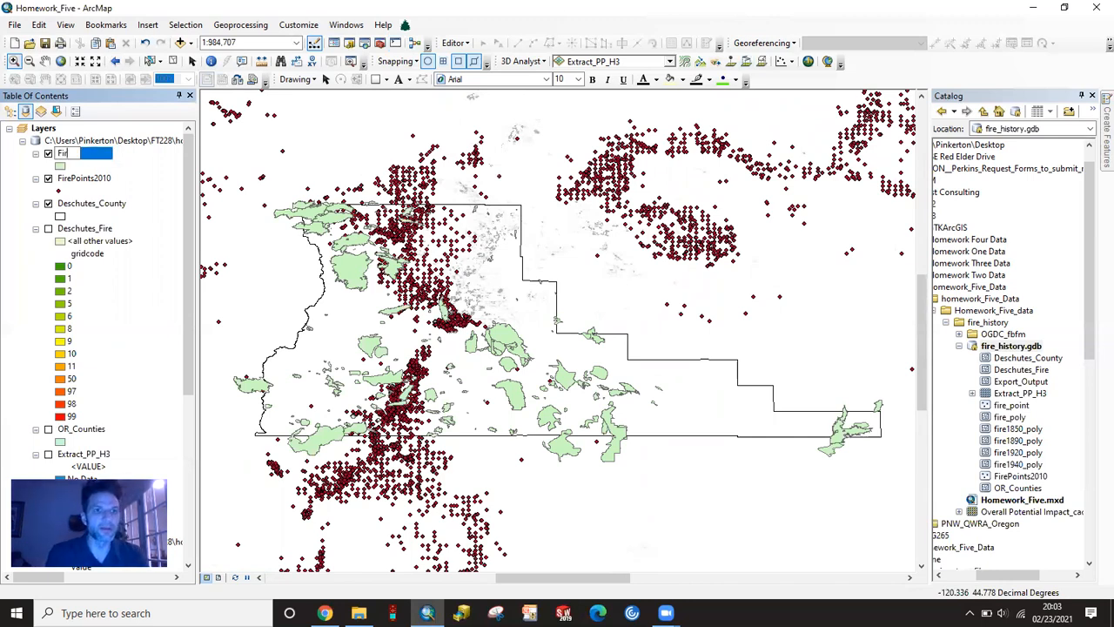
type("e Perimeters")
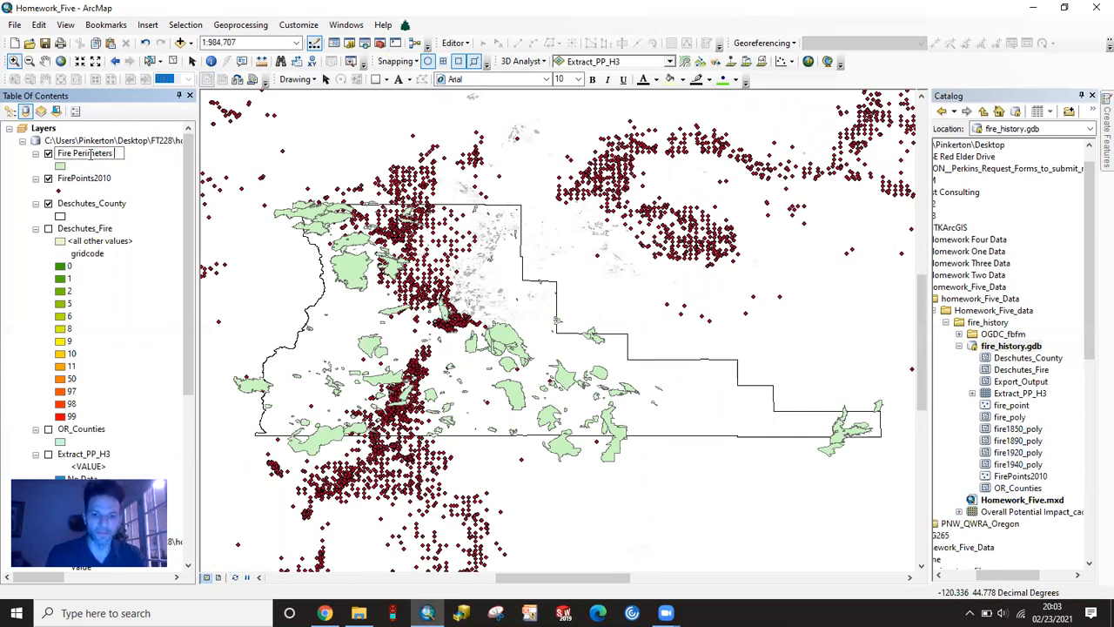
type(" Deschu")
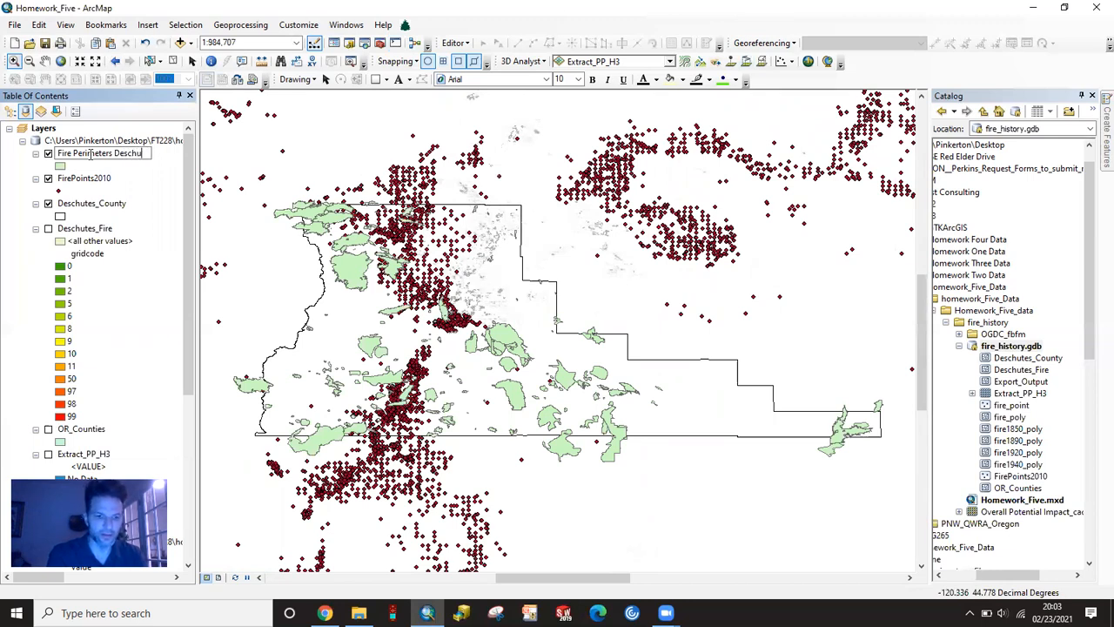
type("tes County")
key("Return")
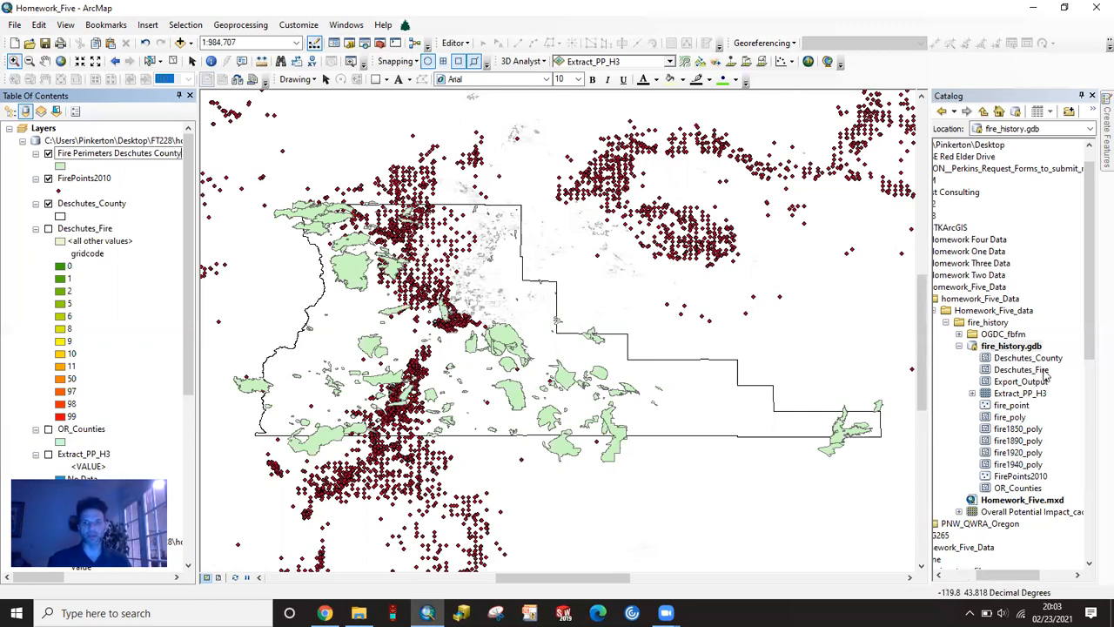
left_click(170, 185)
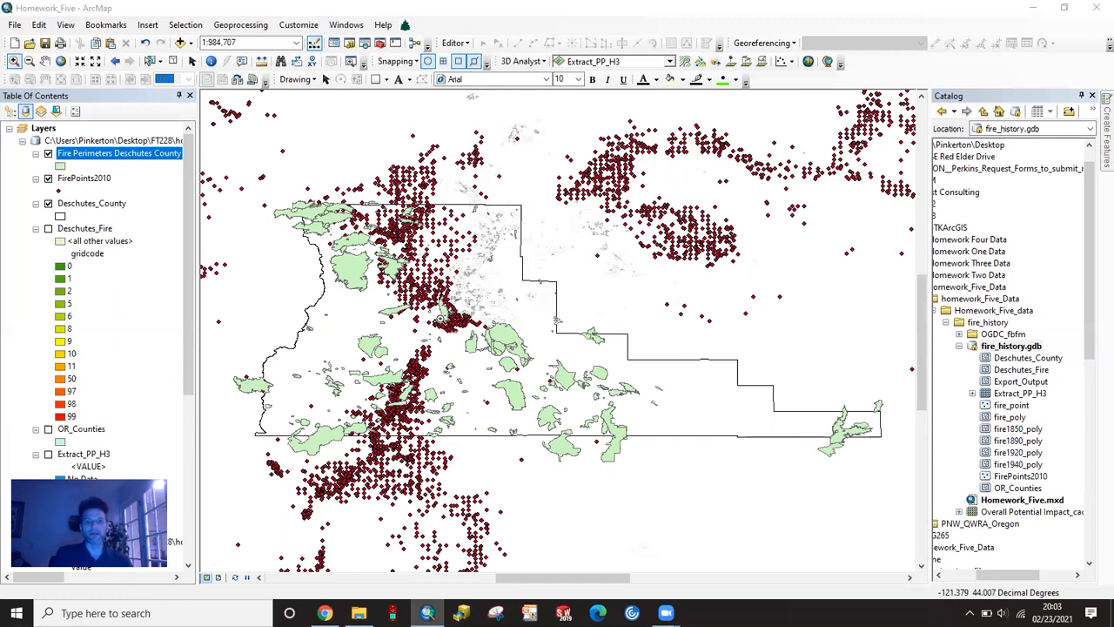
- Select by location the FirePoints2010 features that intersect (3d) the Deschutes_County source layer
scroll(130, 366, "down", 1)
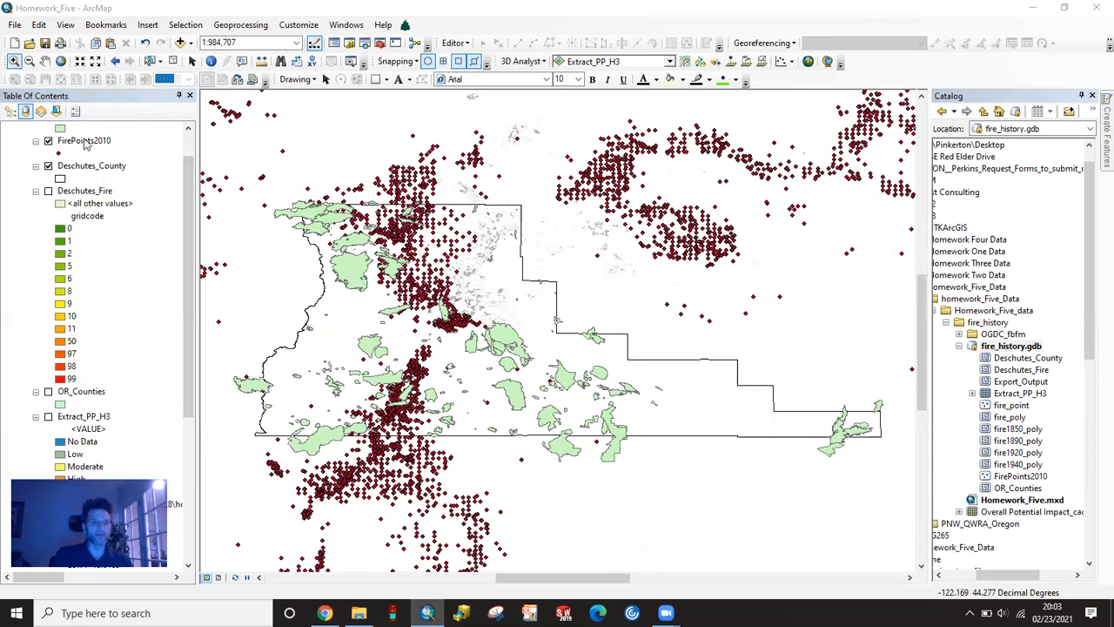
left_click(185, 24)
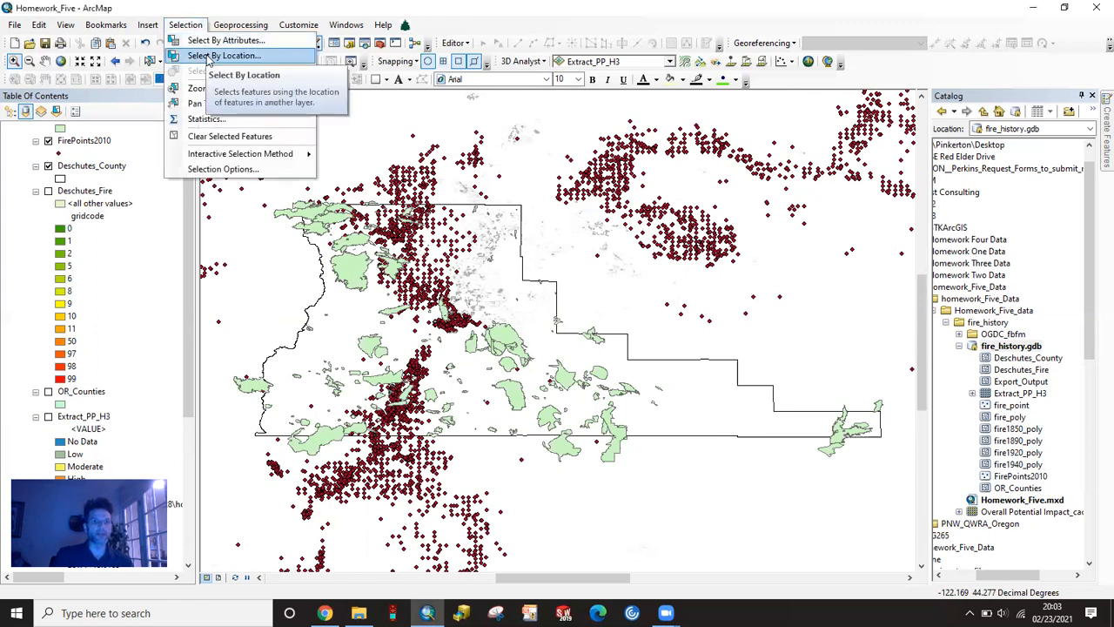
left_click(207, 58)
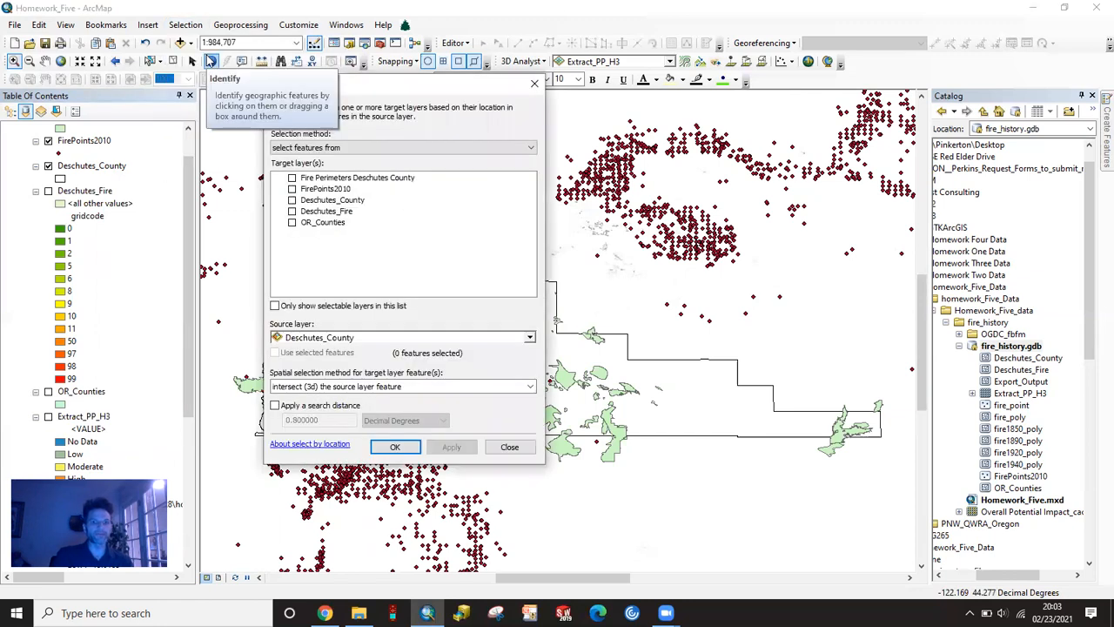
left_click(292, 189)
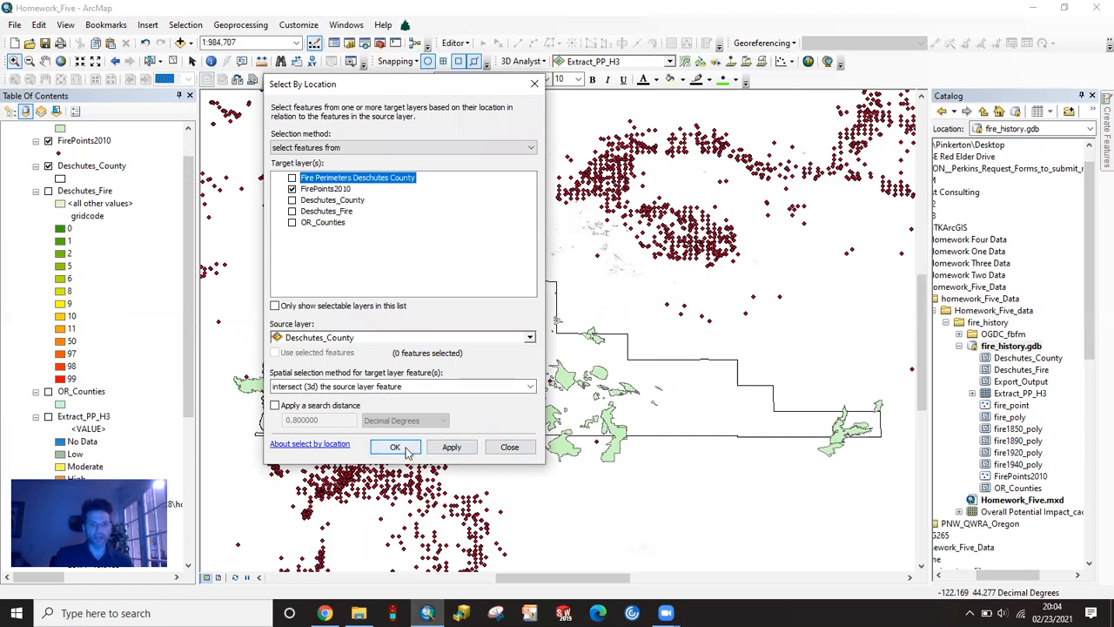
left_click(444, 453)
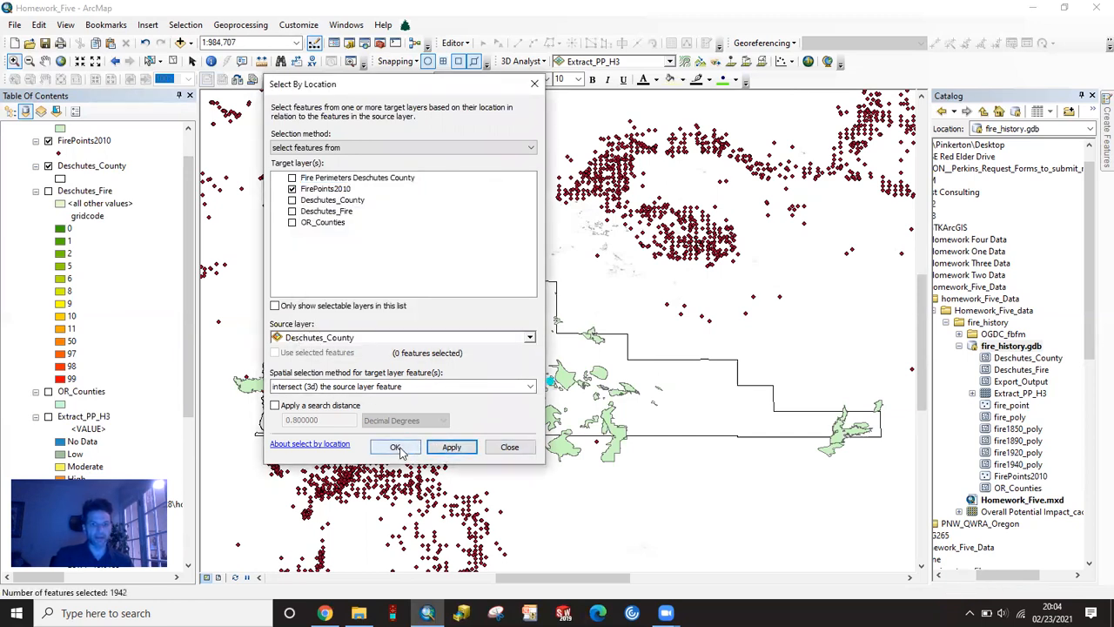
left_click_drag(400, 90, 736, 74)
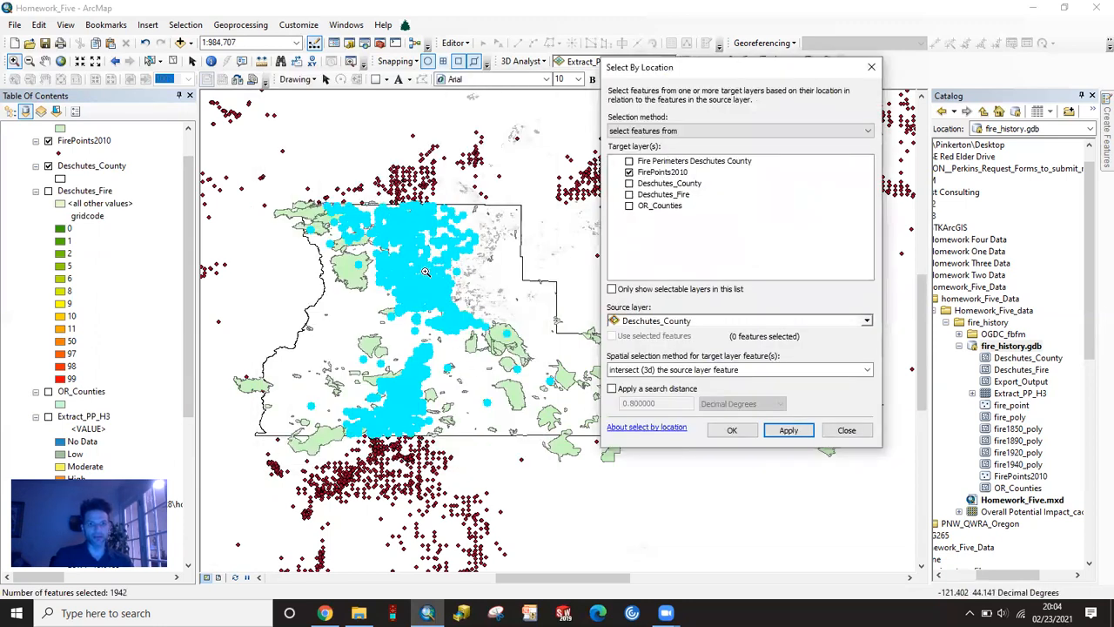
left_click(744, 433)
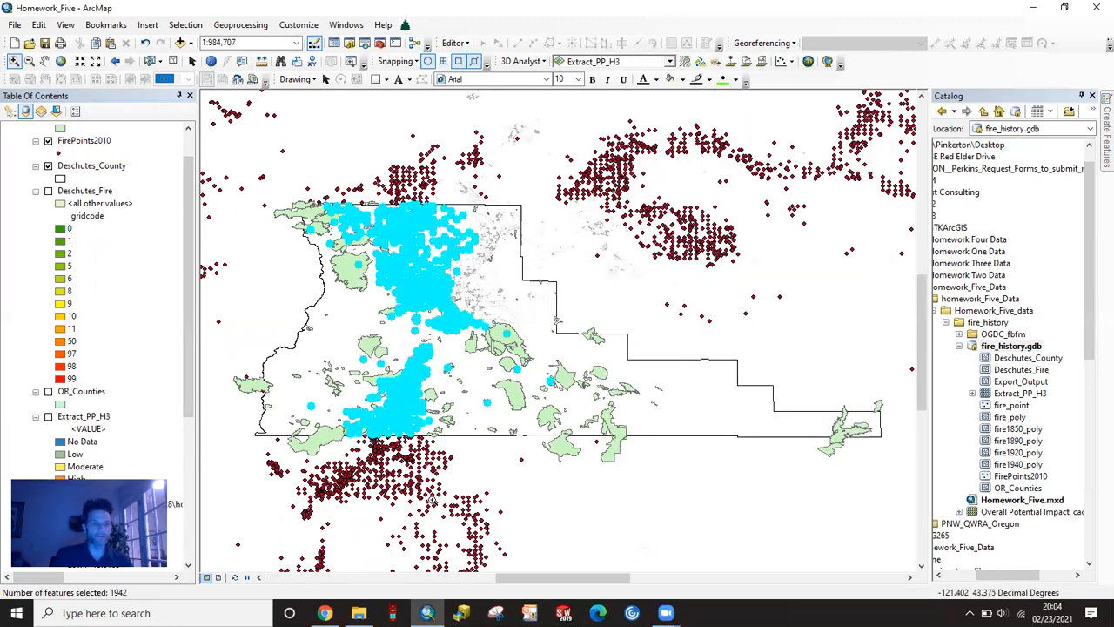
- Create a layer from the selected FirePoints2010 features and remove the original FirePoints2010 layer from the map
scroll(109, 170, "up", 1)
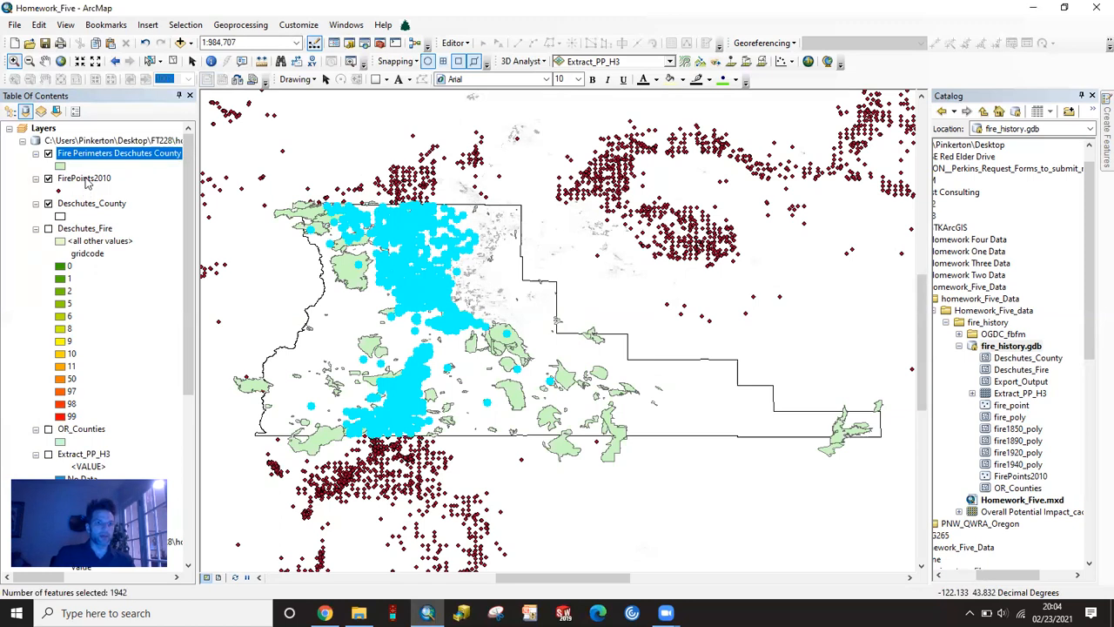
right_click(87, 180)
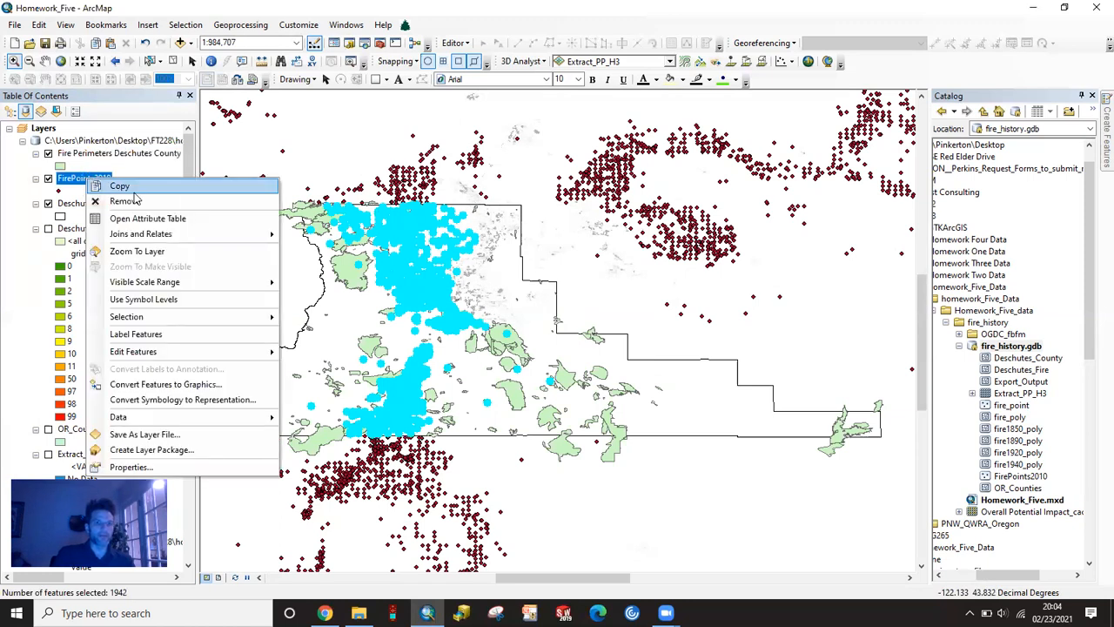
mouse_move(211, 318)
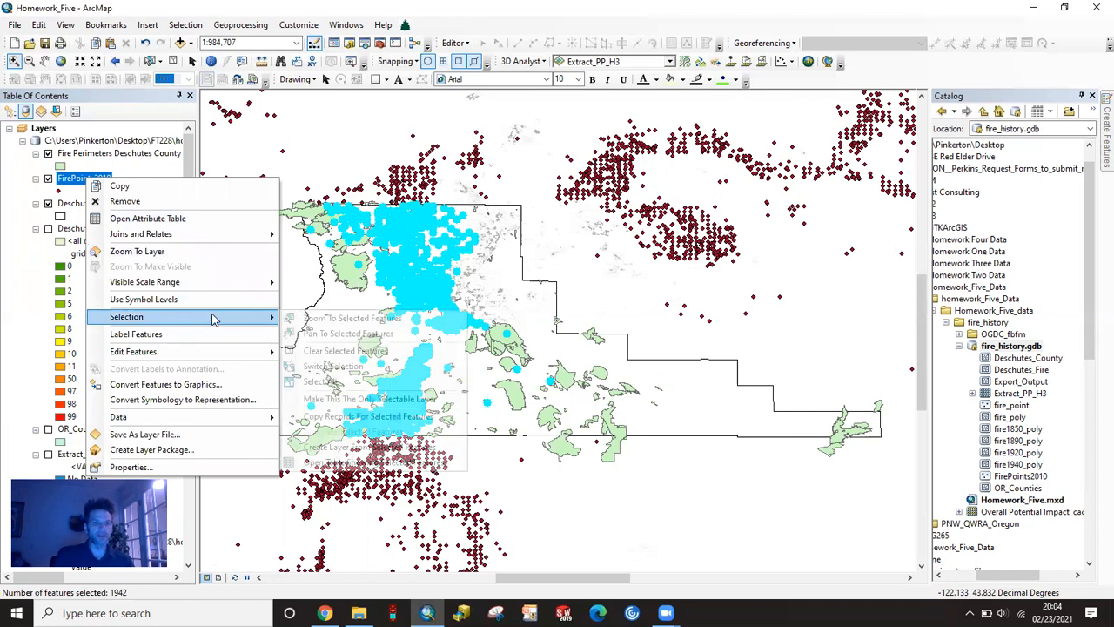
left_click(369, 447)
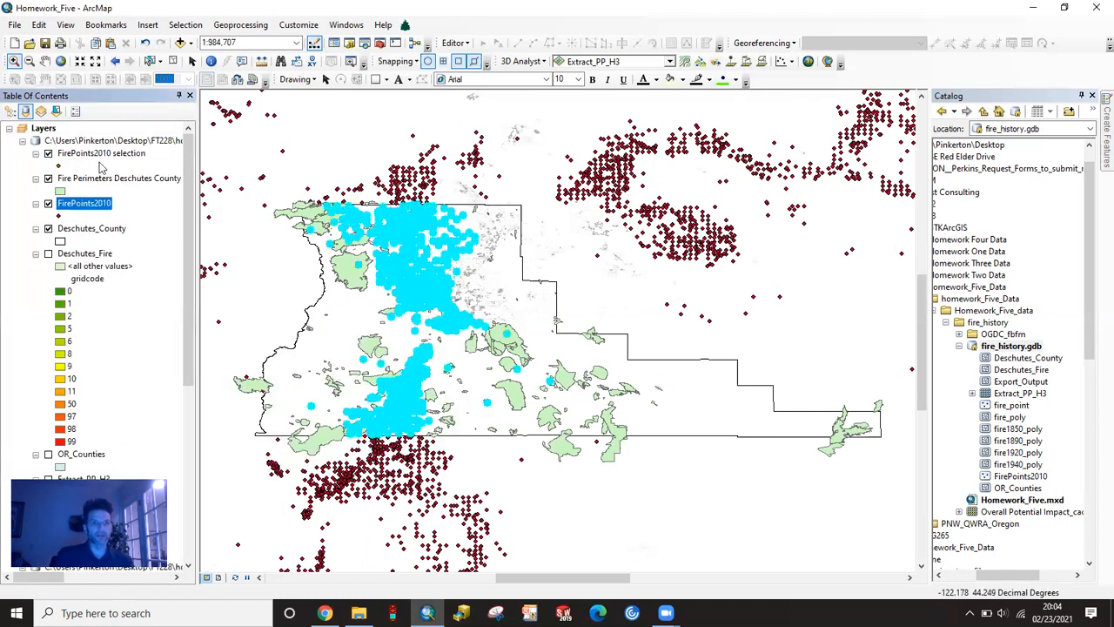
right_click(84, 203)
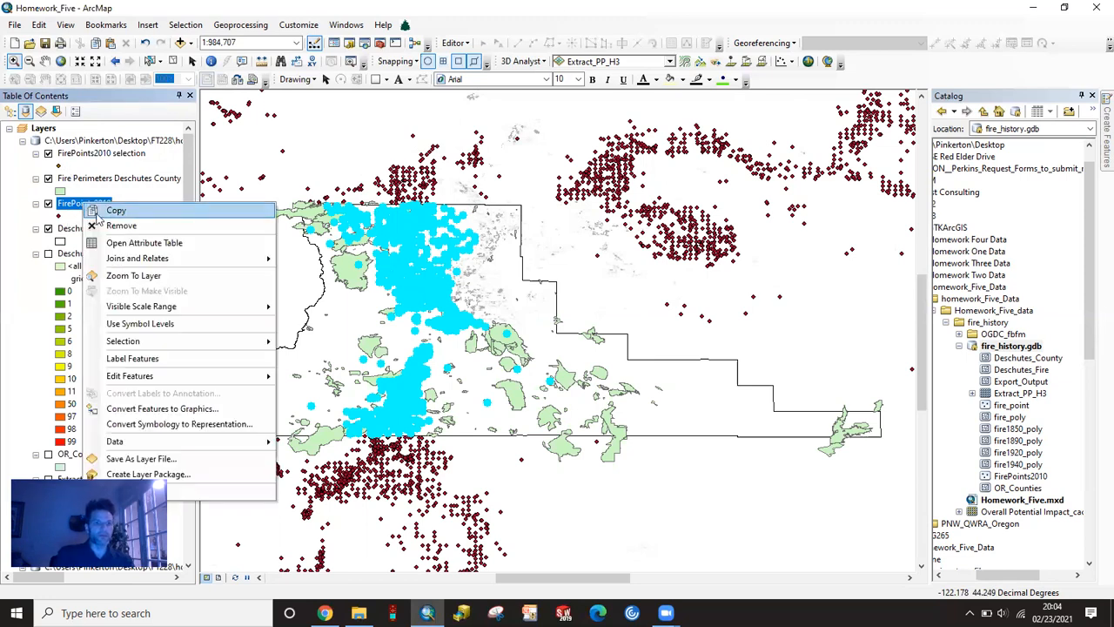
left_click(121, 226)
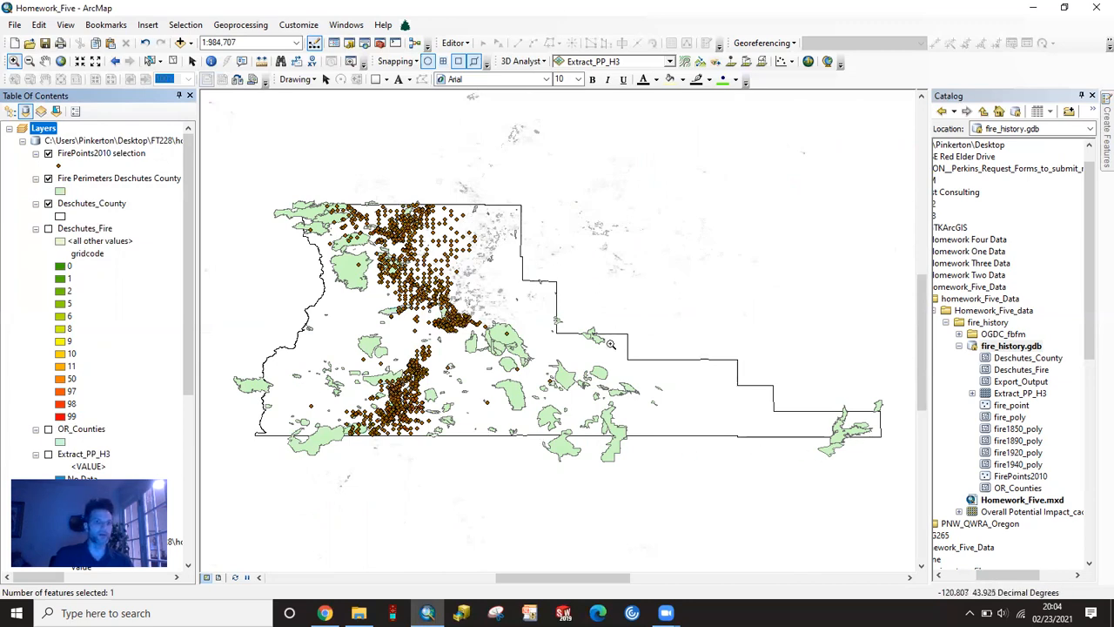
- Export all features of the FirePoints2010 selection layer using the layer's source coordinate system, and add the exported data to the map
right_click(94, 154)
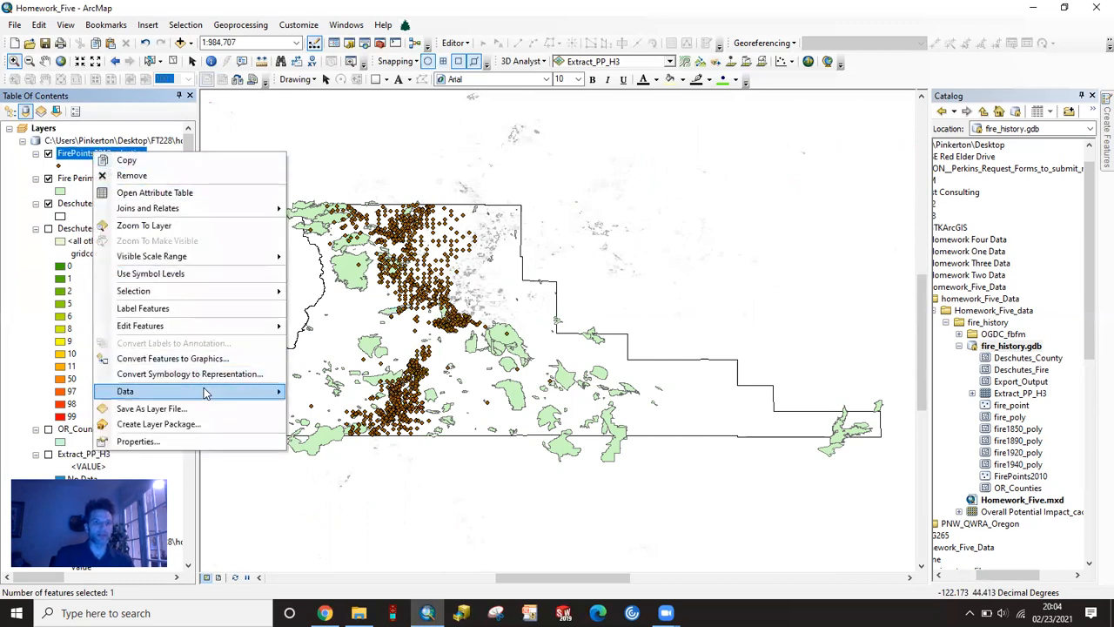
mouse_move(206, 393)
left_click(361, 409)
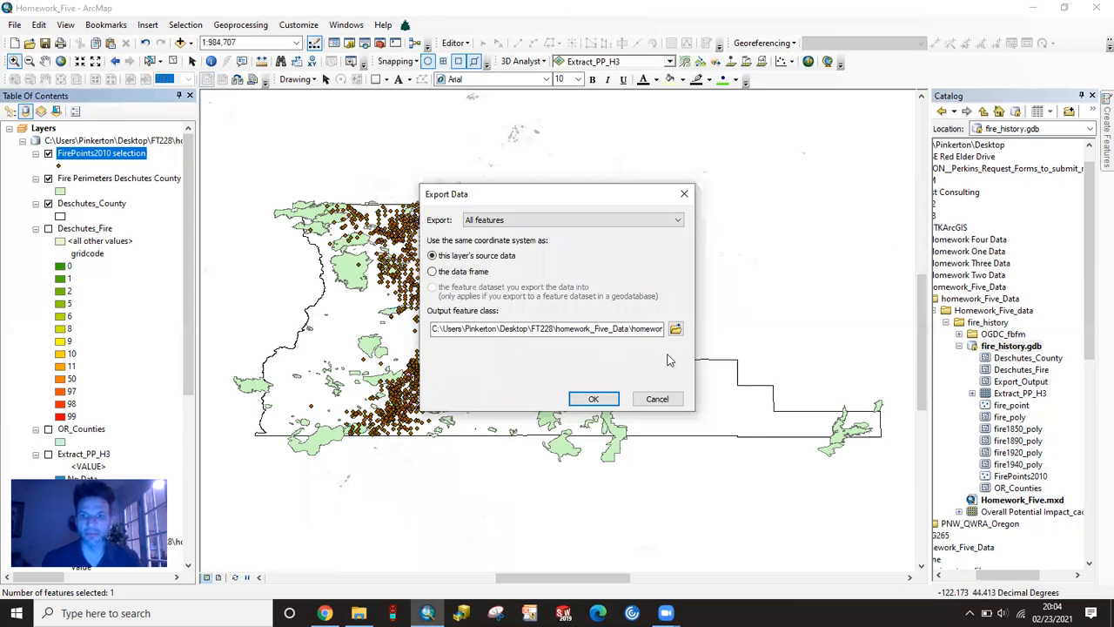
left_click(595, 400)
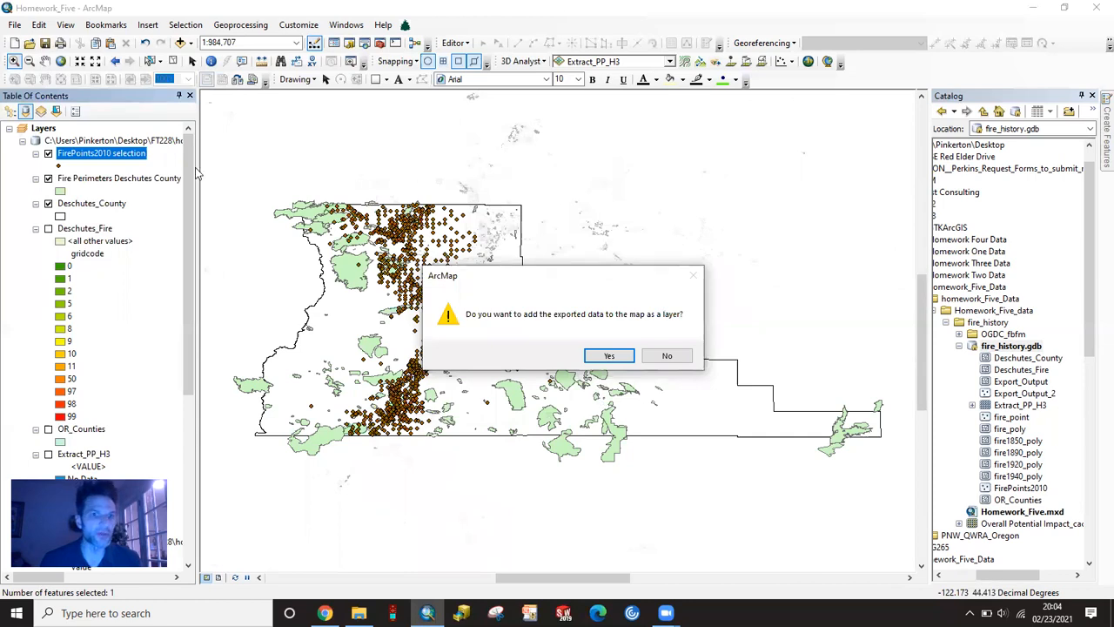
left_click(599, 357)
- Rename the Export_Output_2 layer as Fire Points from 2010
left_click(92, 155)
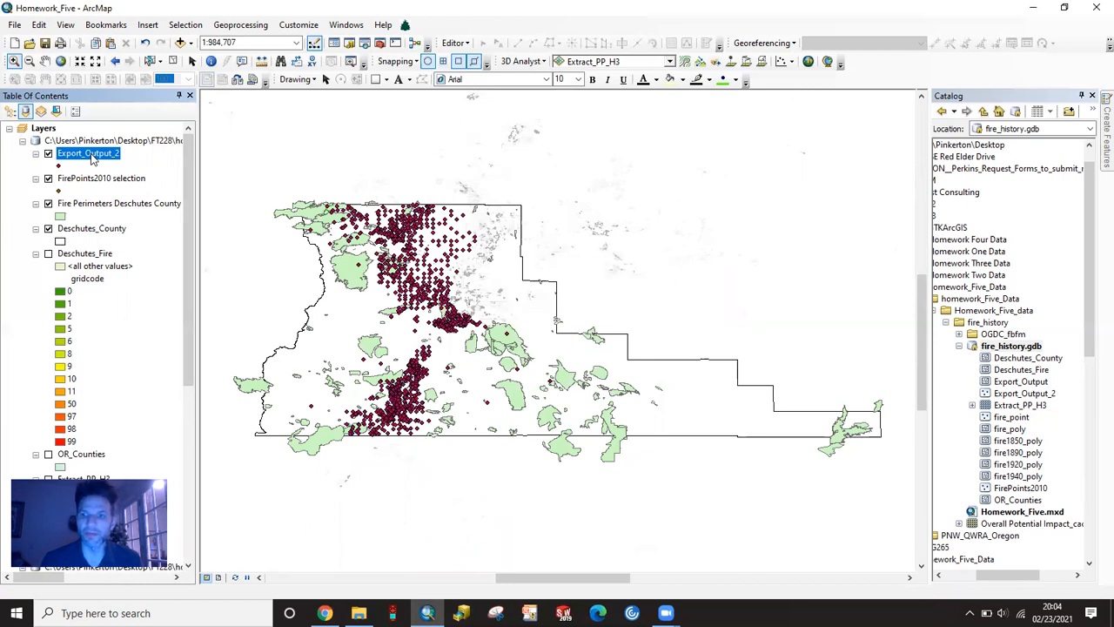
left_click(91, 154)
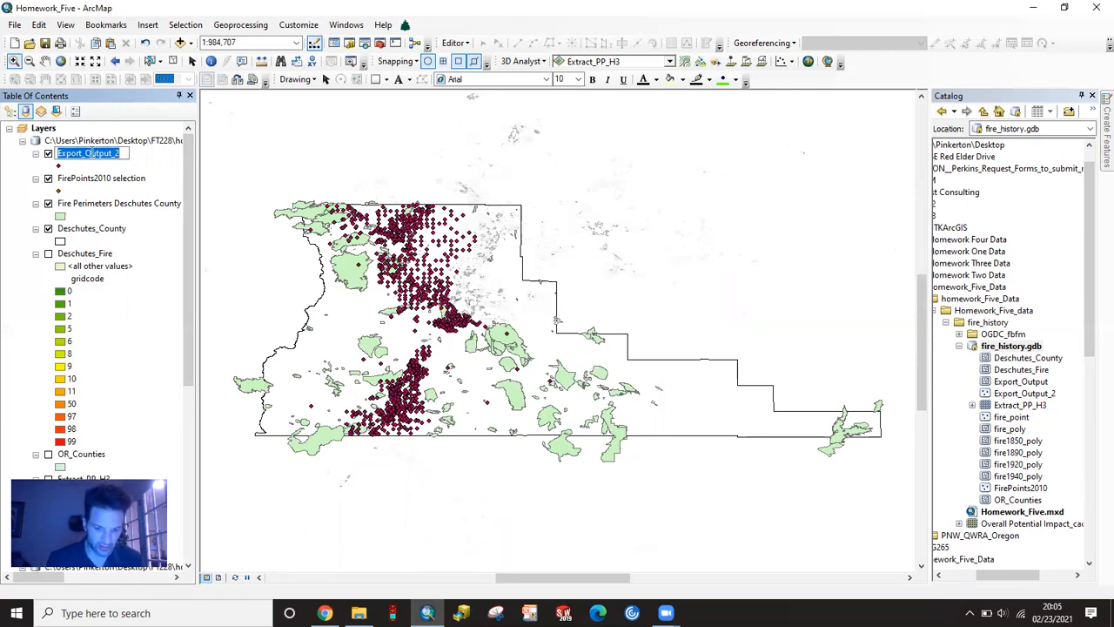
type("Fire Point")
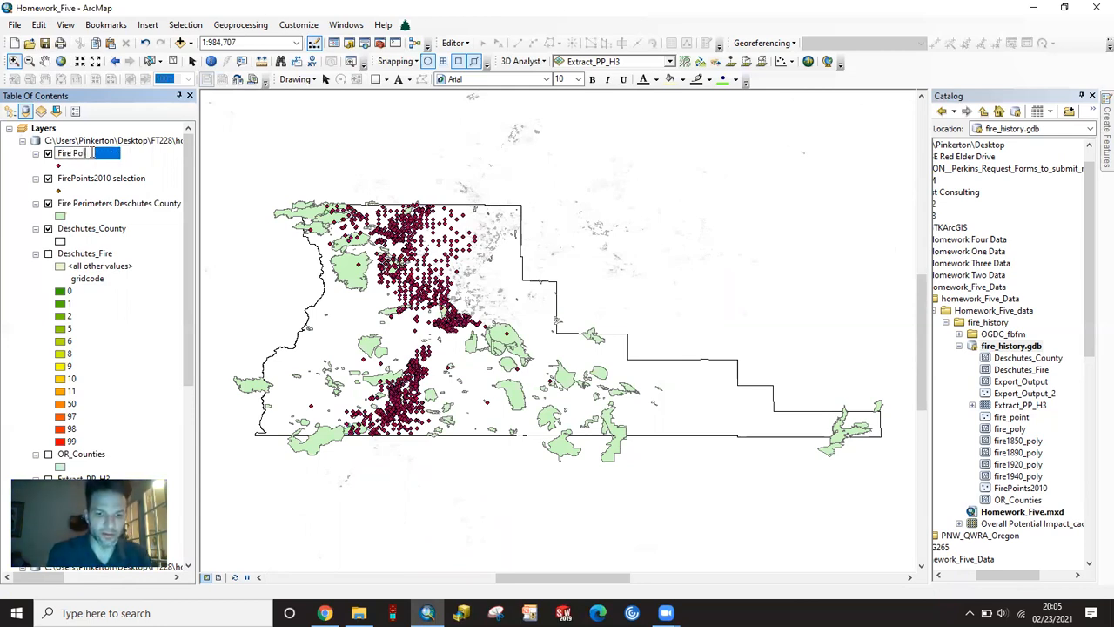
type("s from")
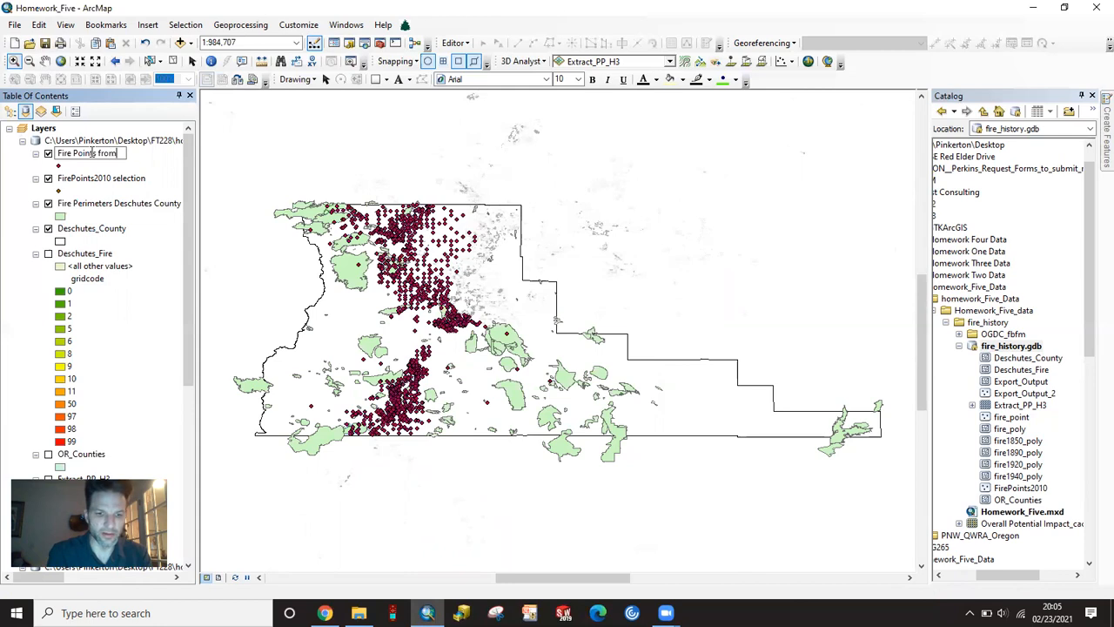
type(" 2010")
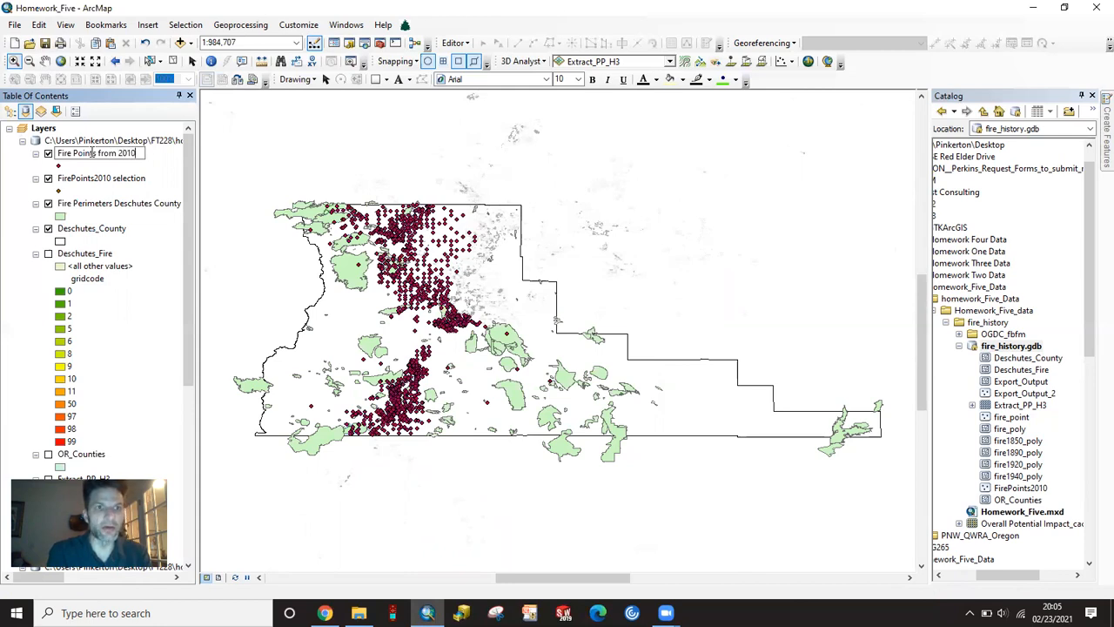
key("Return")
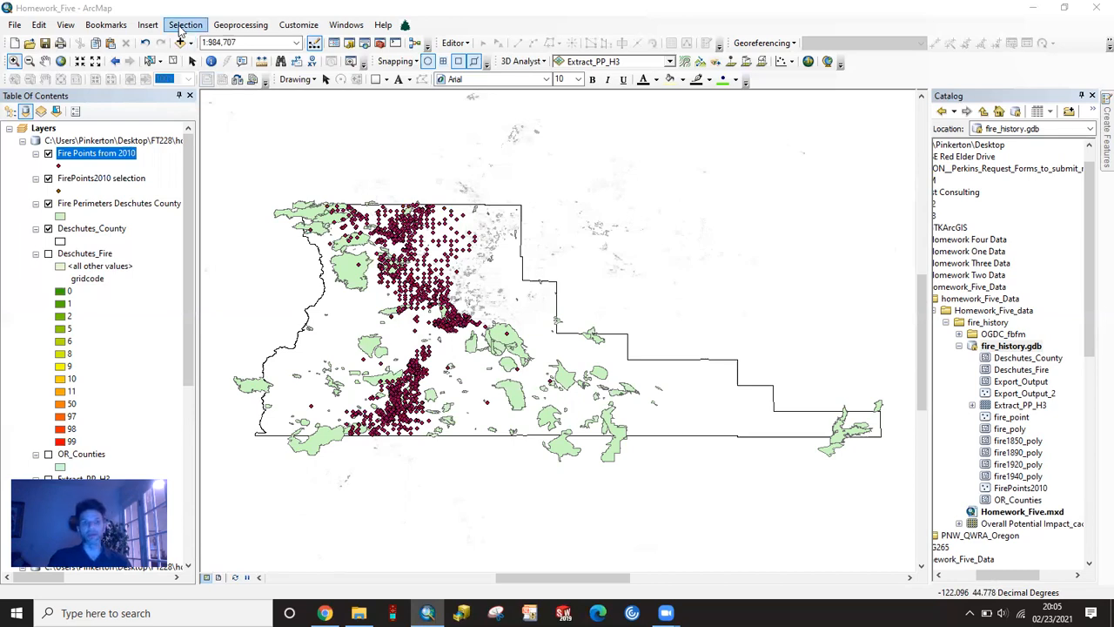
- Apply the definition query FireYear >= 2000 to the Fire Points from 2010 layer
right_click(97, 155)
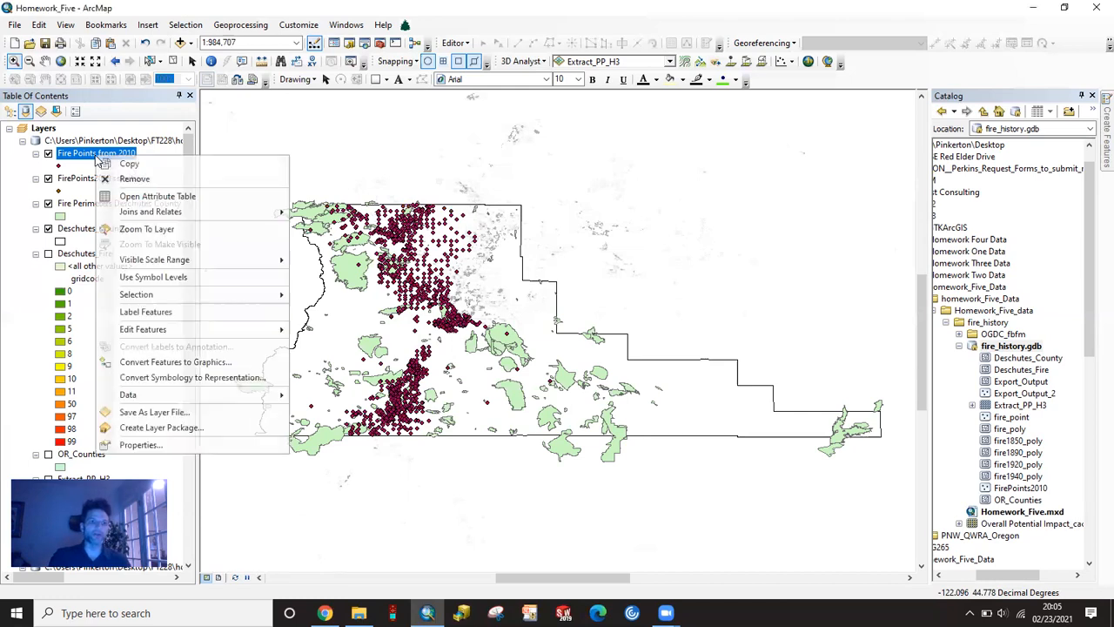
left_click(156, 444)
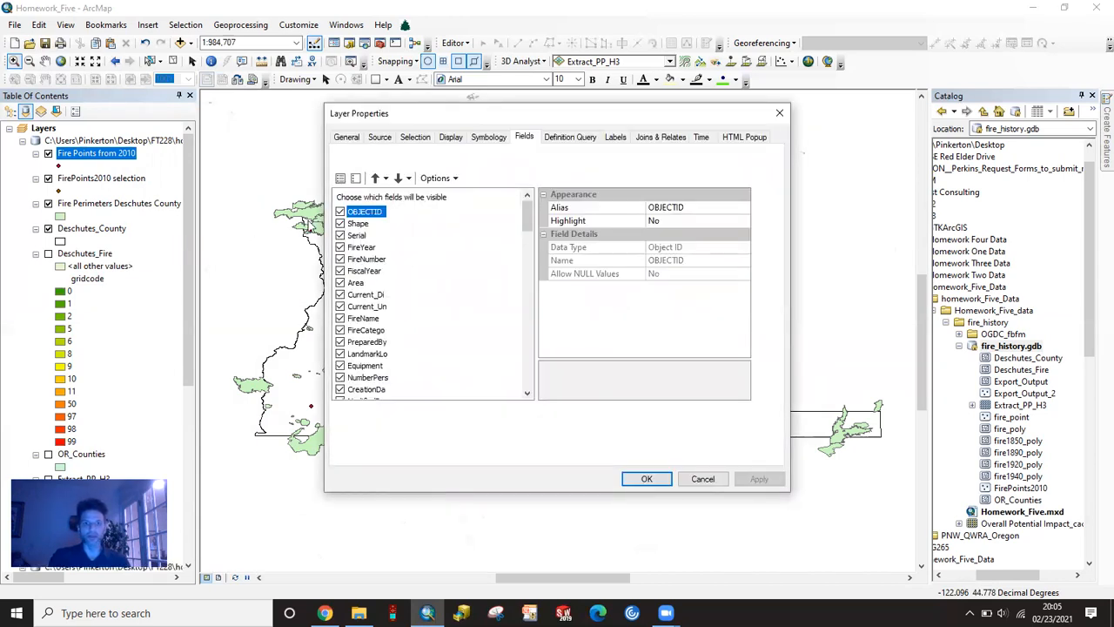
left_click(574, 137)
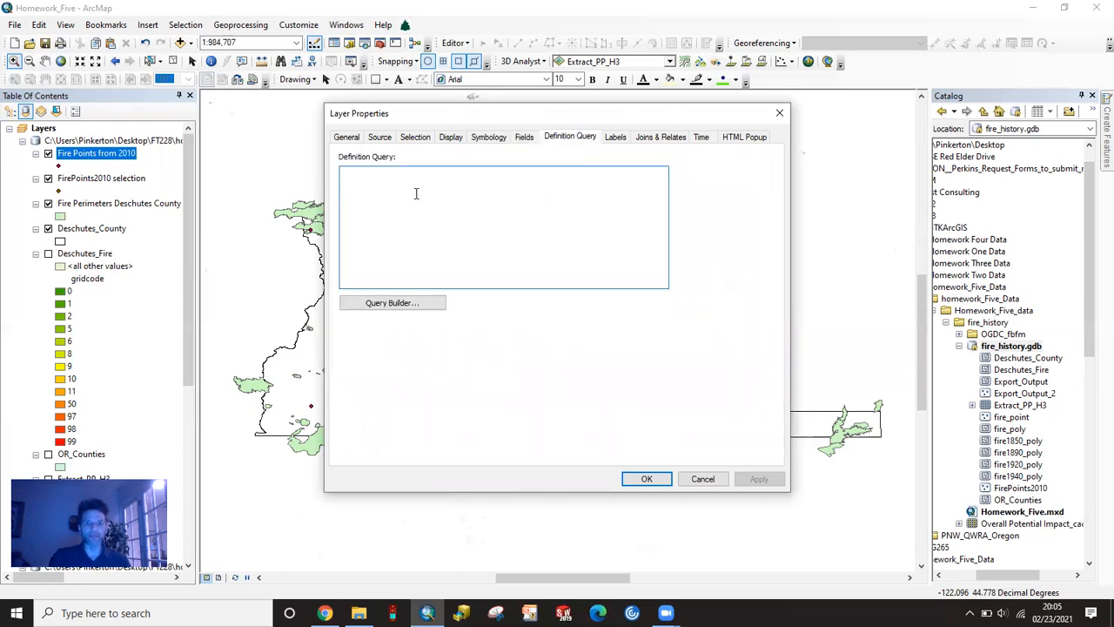
left_click(373, 307)
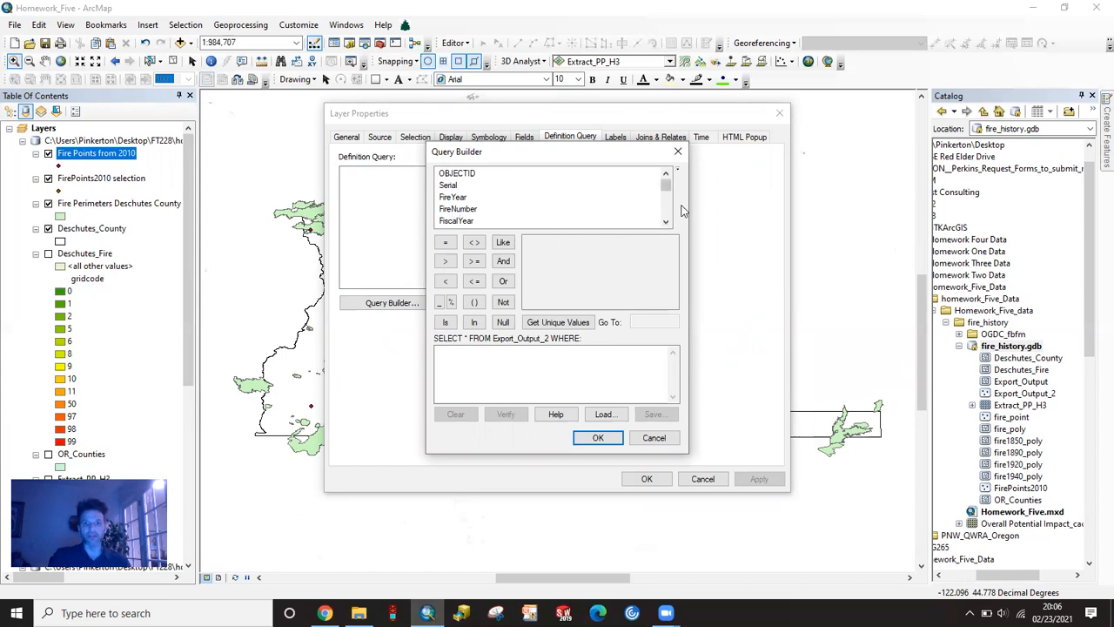
double_click(452, 197)
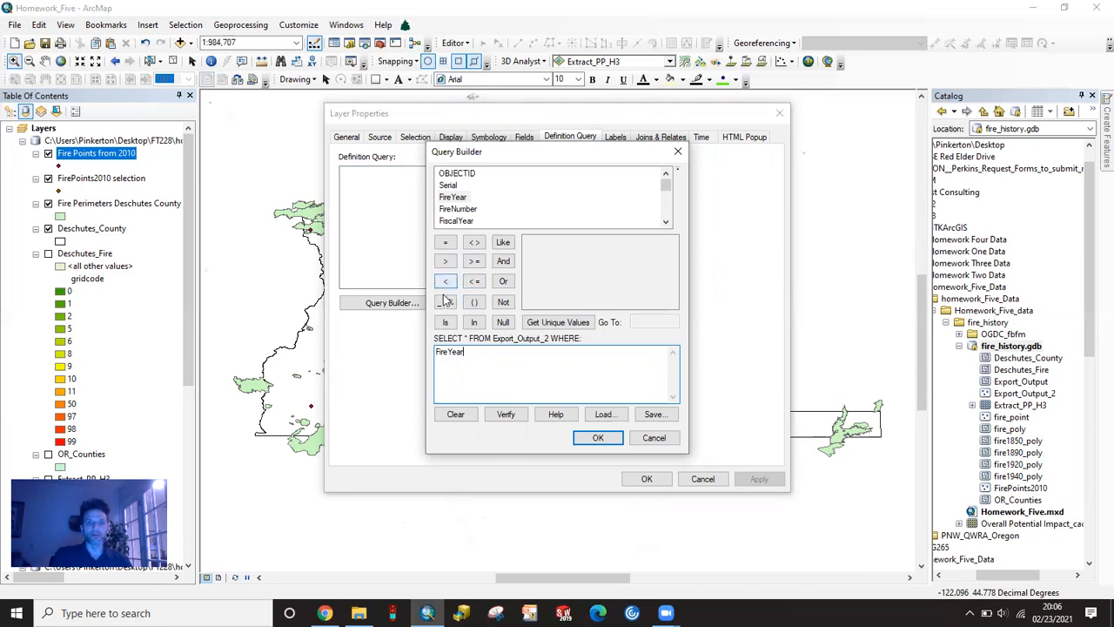
left_click(473, 261)
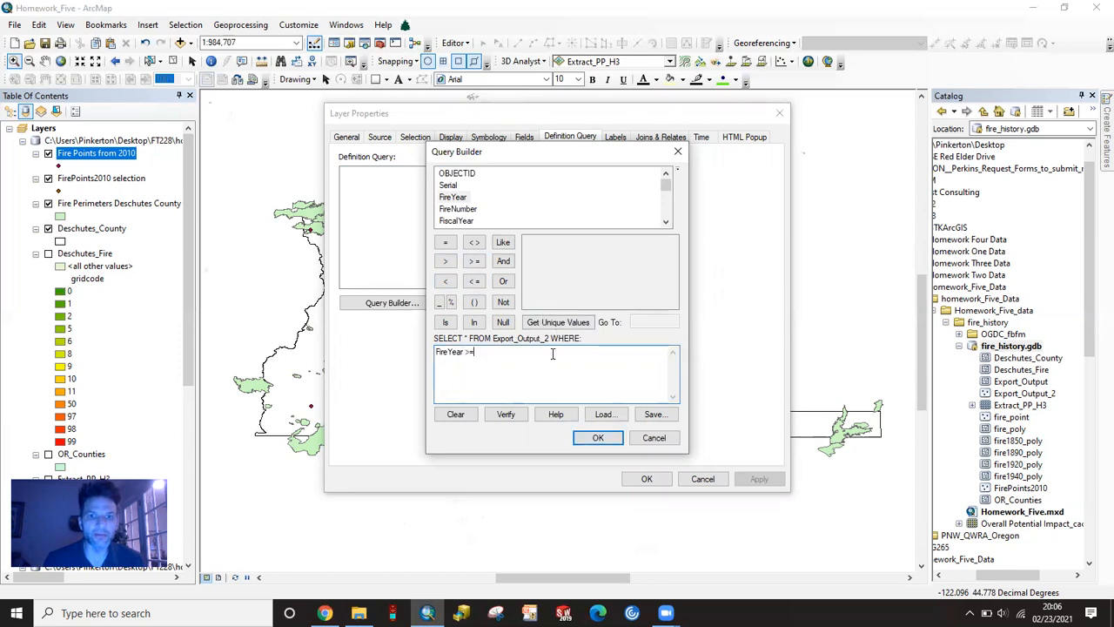
left_click(559, 323)
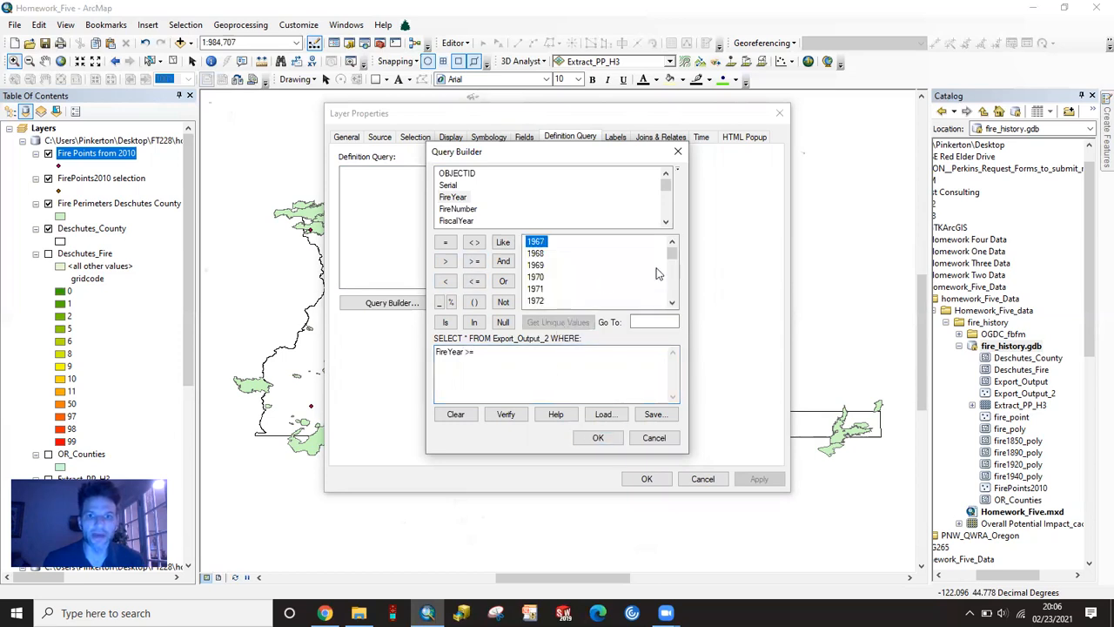
left_click_drag(675, 253, 676, 290)
left_click(535, 254)
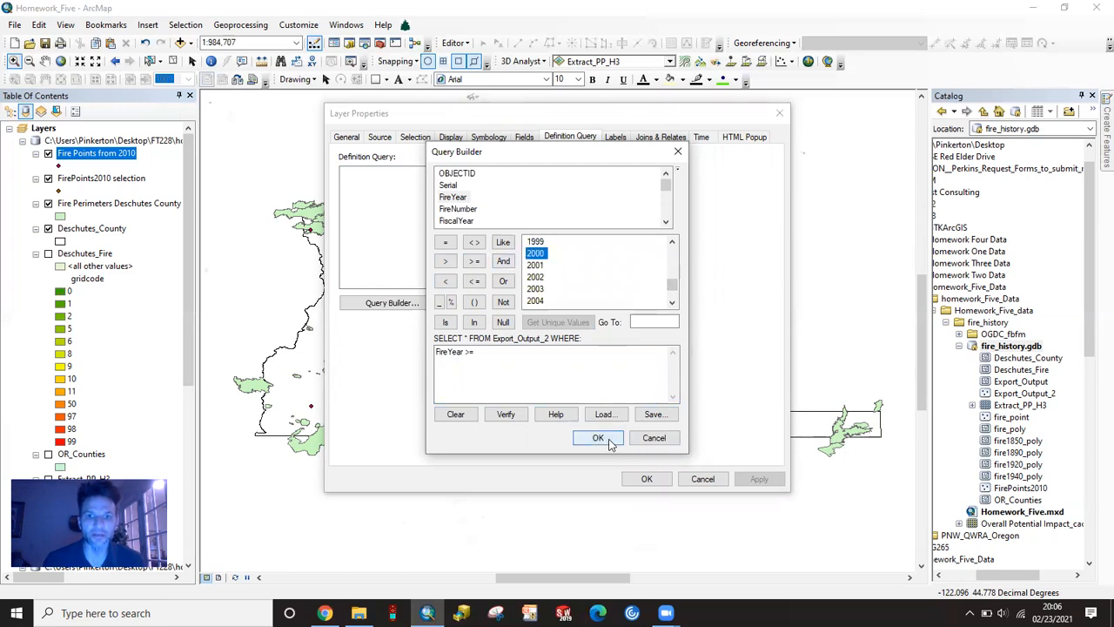
double_click(535, 253)
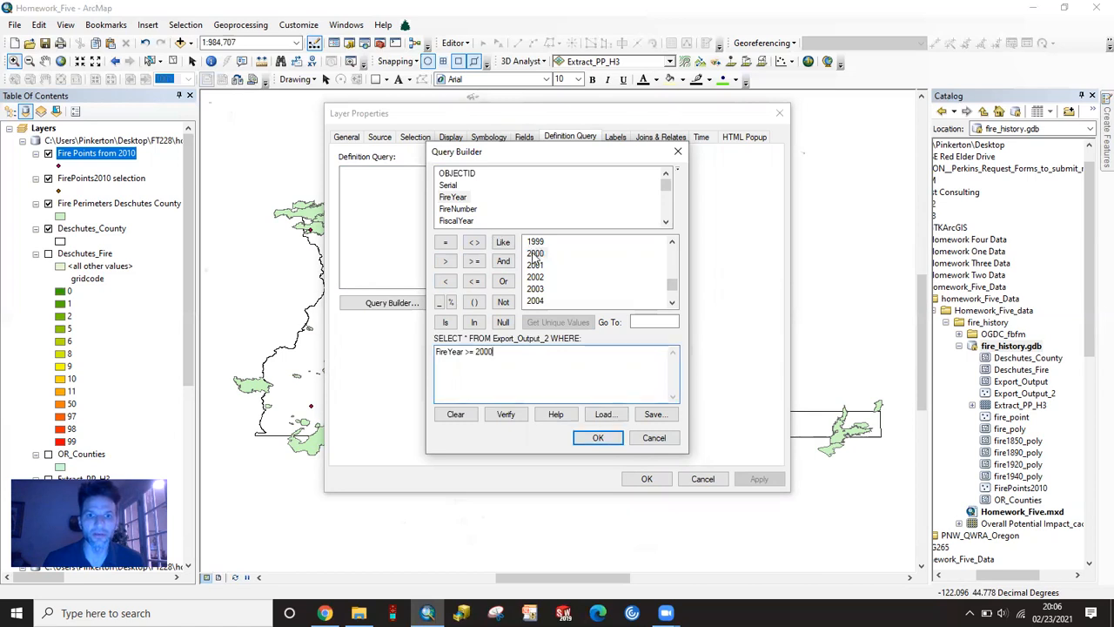
left_click(608, 442)
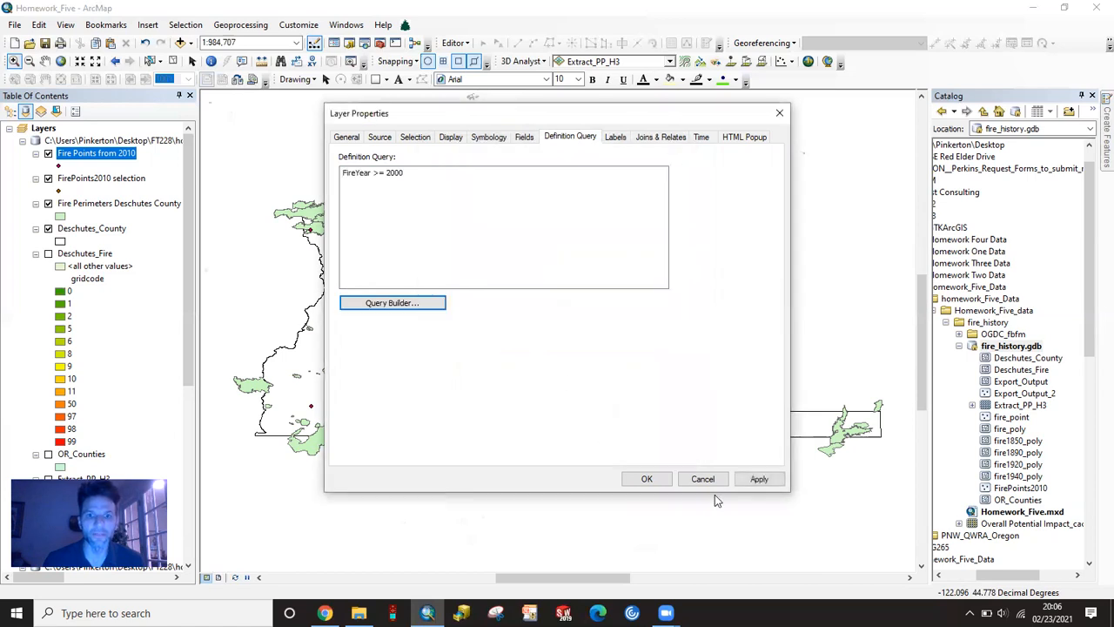
left_click(755, 480)
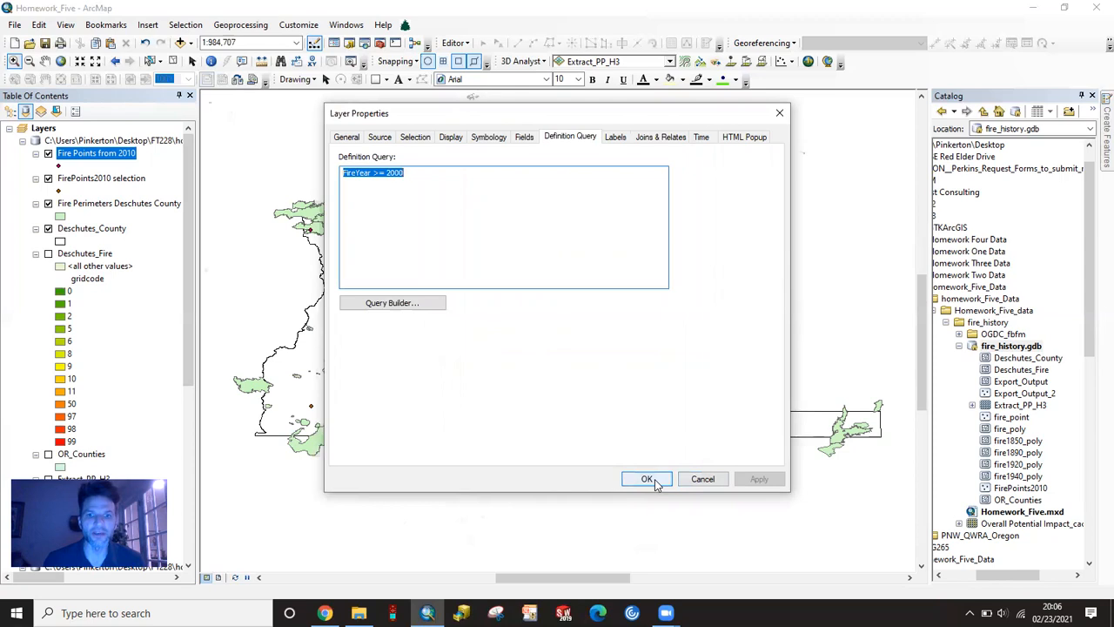
left_click(648, 479)
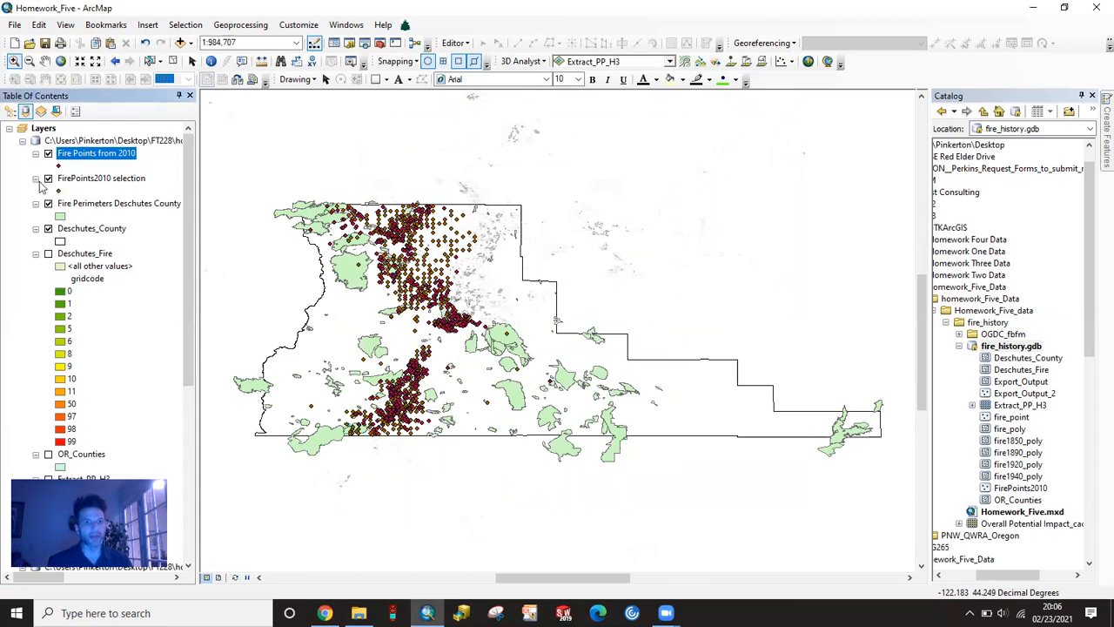
- Remove the FirePoints2010 selection layer from the map
right_click(72, 178)
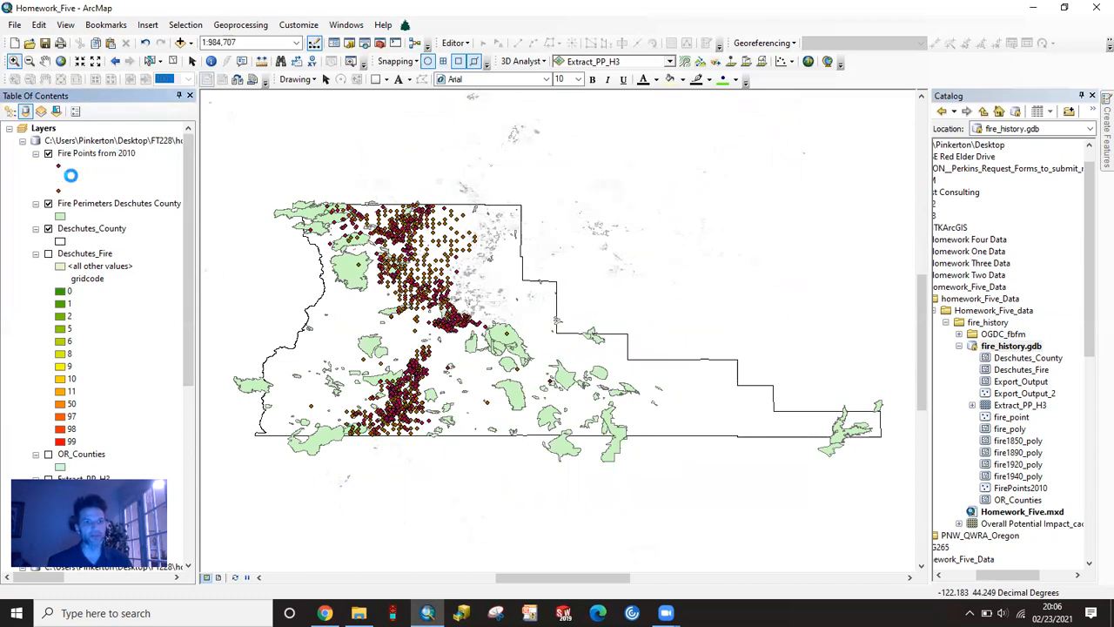
left_click(110, 200)
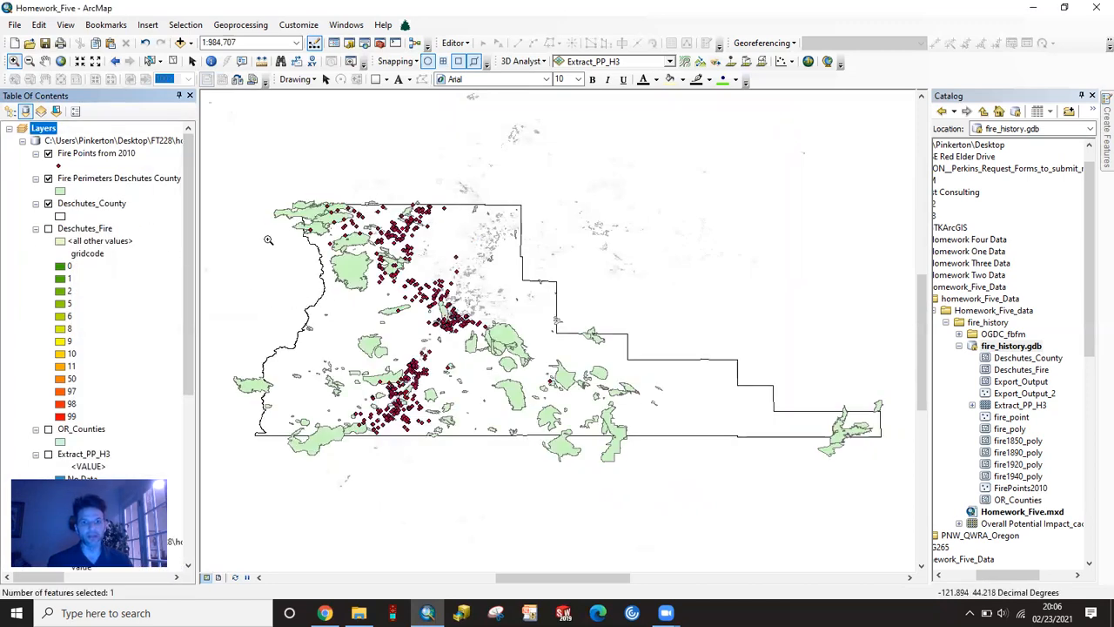
- Check the number of records in the Fire Points from 2010 attribute table, and close the table
right_click(111, 155)
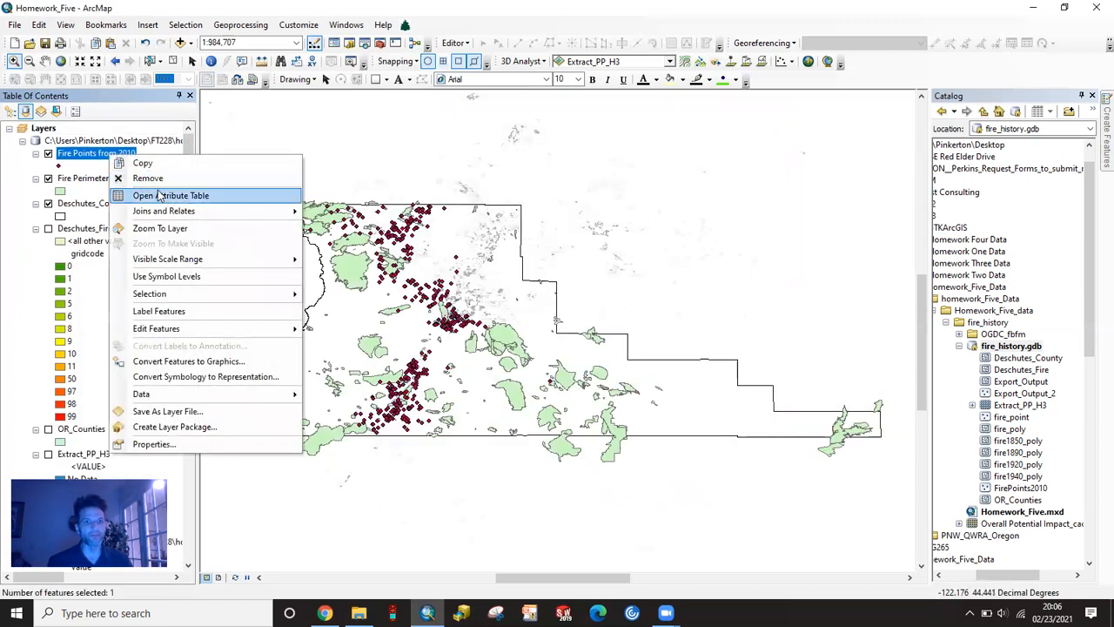
left_click(164, 197)
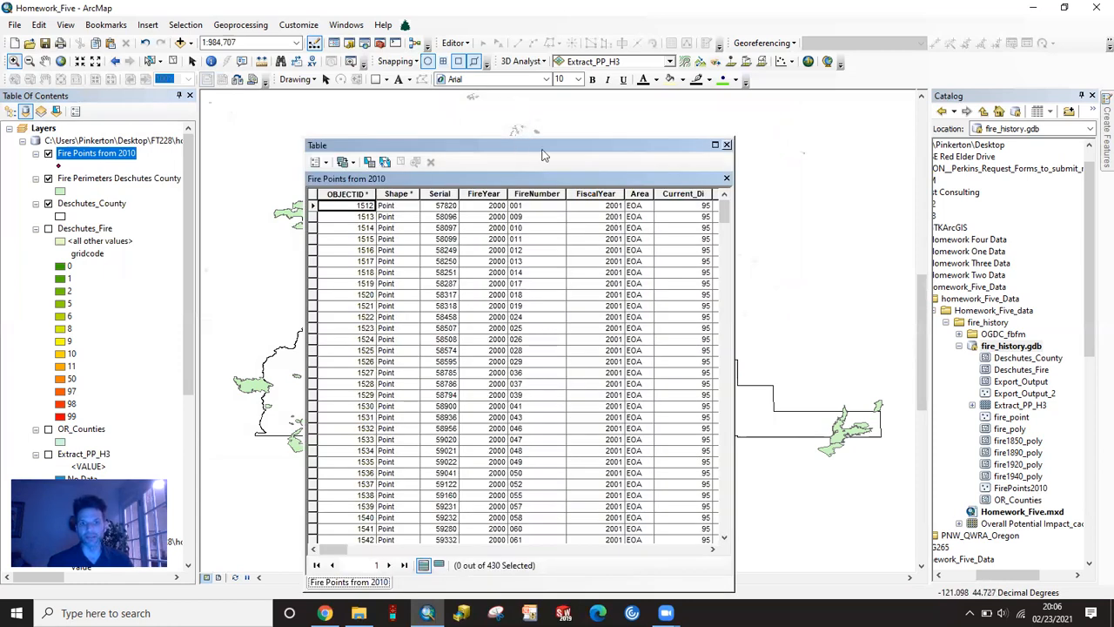
left_click_drag(554, 145, 586, 60)
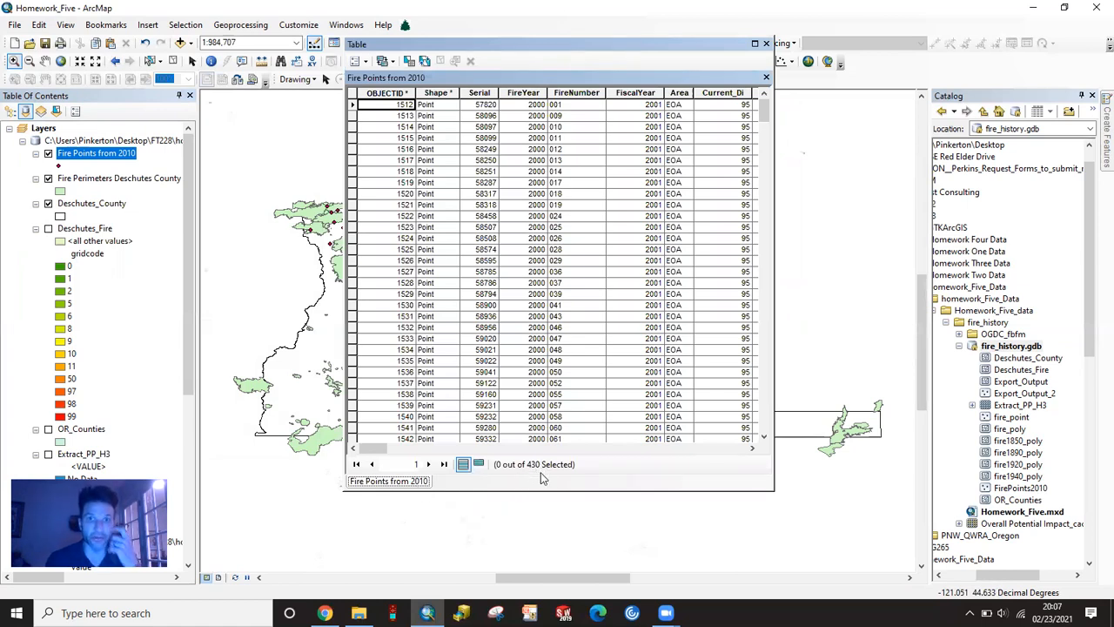
left_click(766, 42)
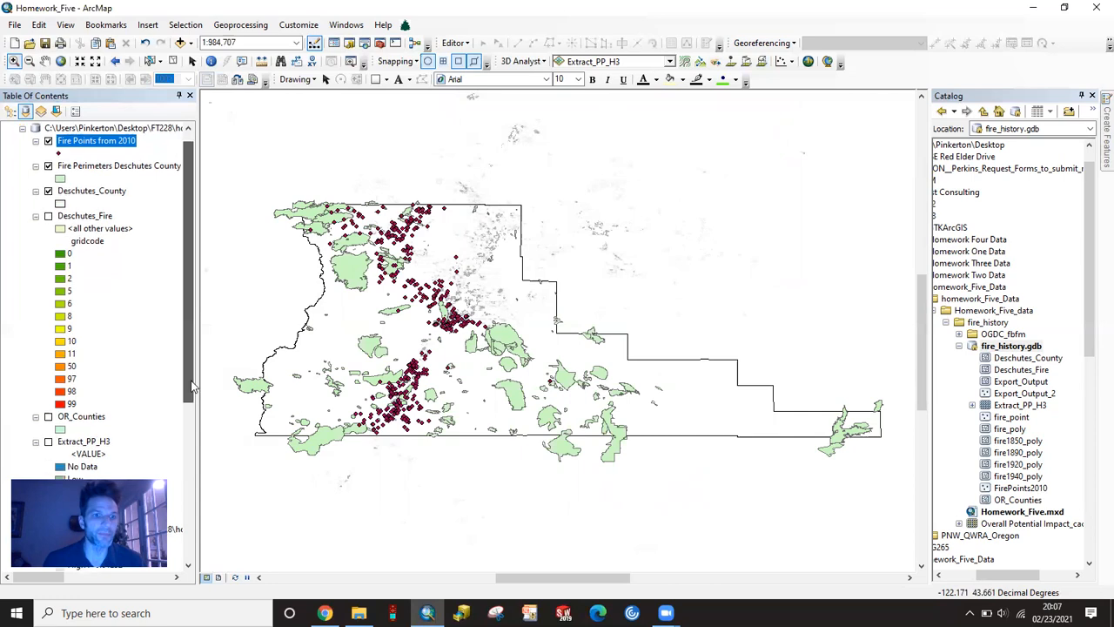
- Show the Extract_PP_H3 layer and examine it up close against the fire points and perimeters in the northern part of the county
scroll(178, 488, "down", 6)
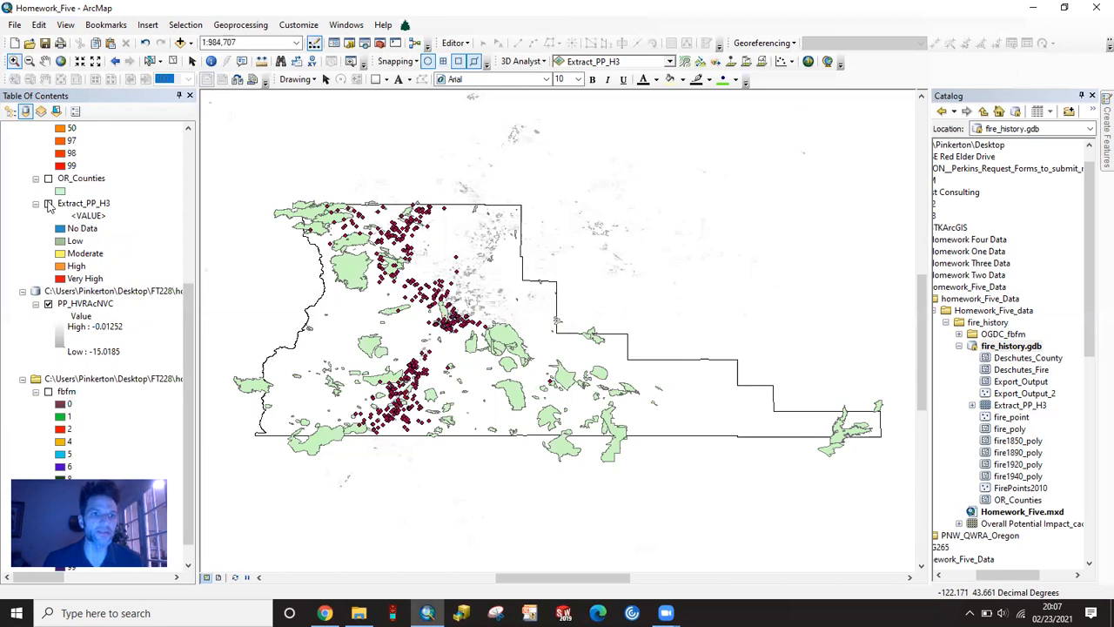
left_click(48, 204)
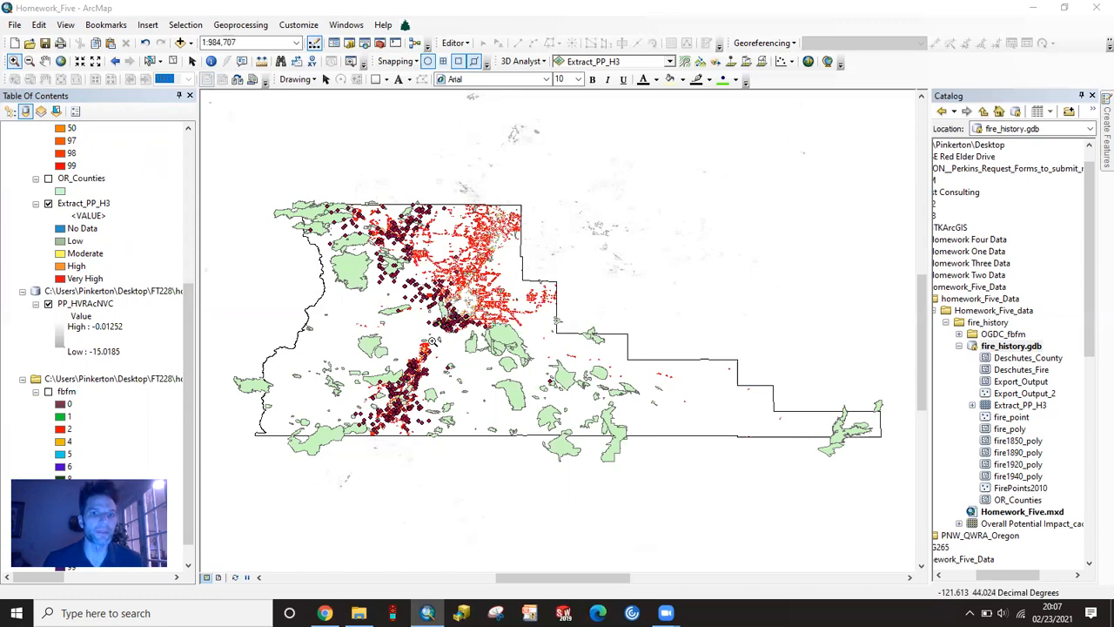
left_click_drag(441, 291, 512, 341)
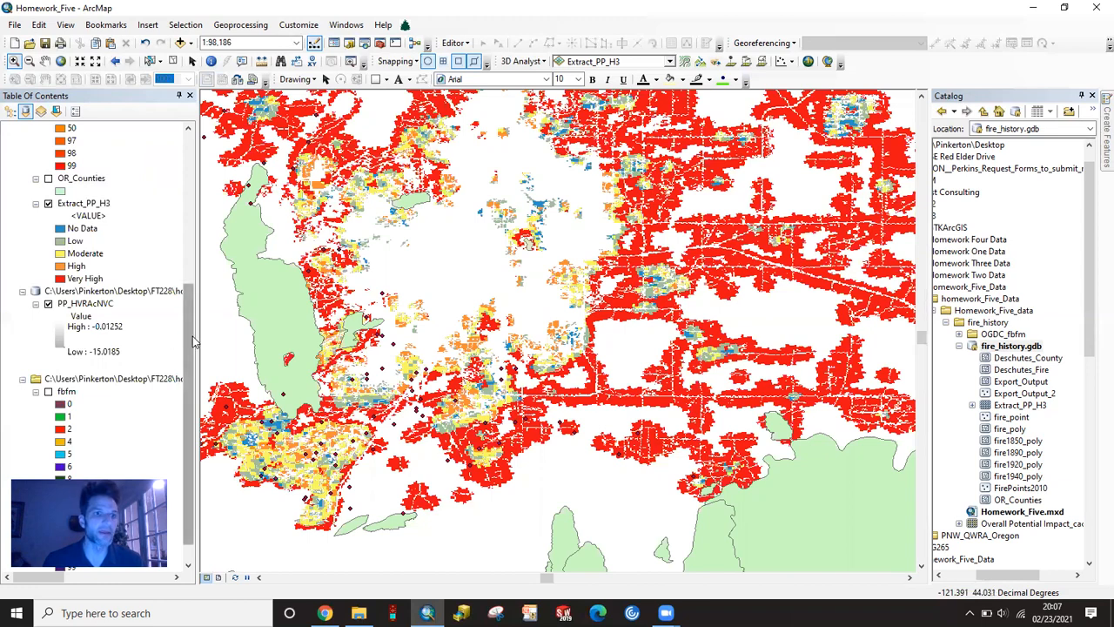
- Show the fbfm layer to compare it with the fire history in the zoomed area, and hide it again
scroll(193, 353, "down", 1)
scroll(193, 352, "down", 1)
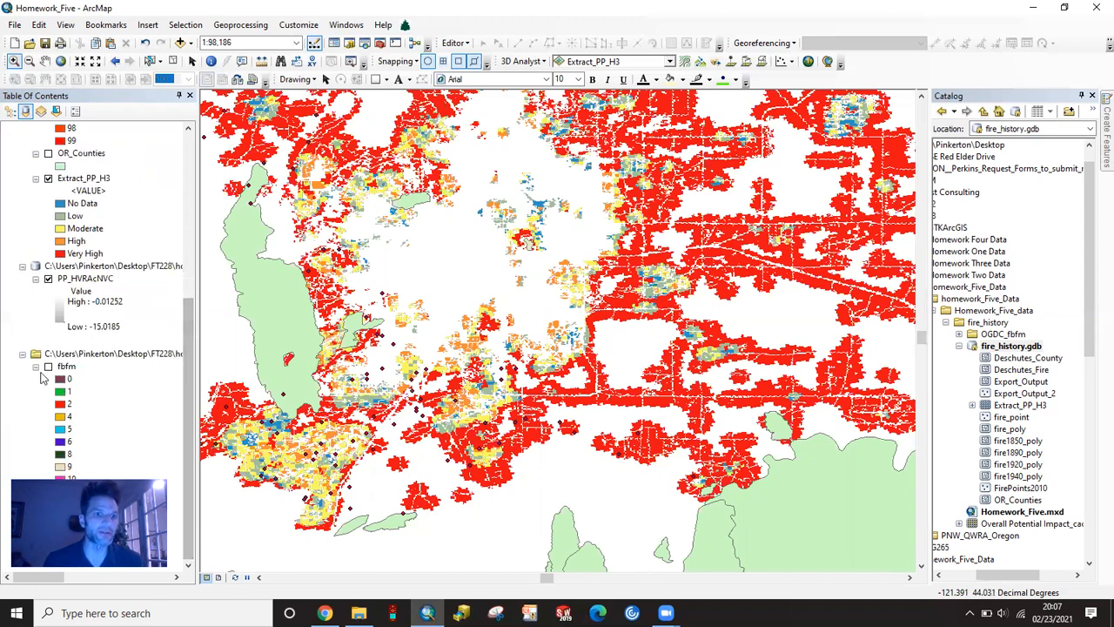
left_click(48, 366)
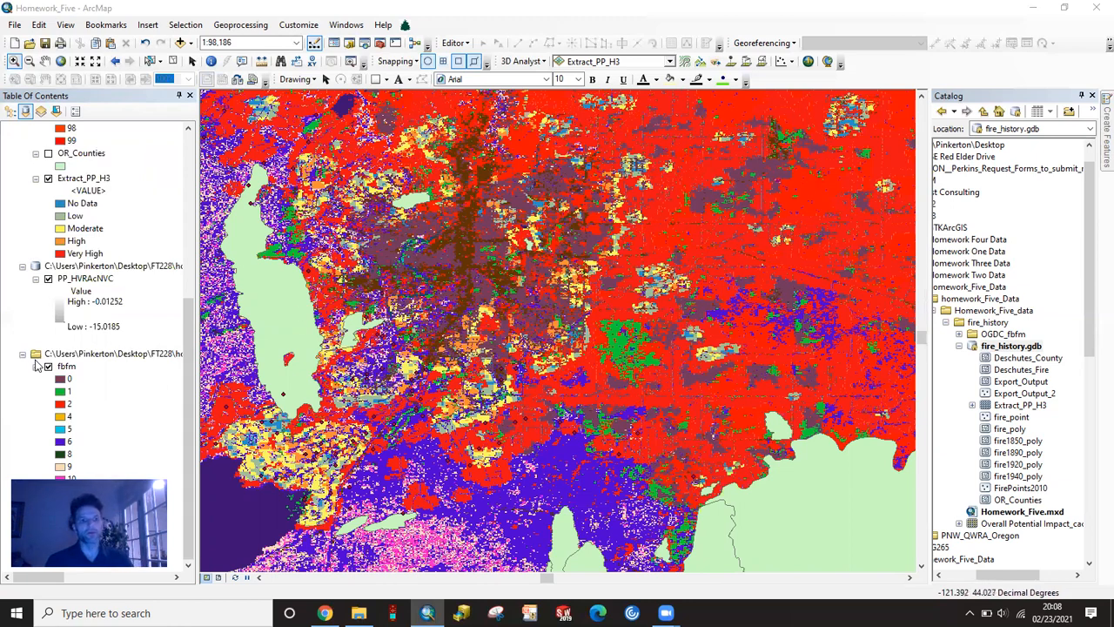
left_click(49, 366)
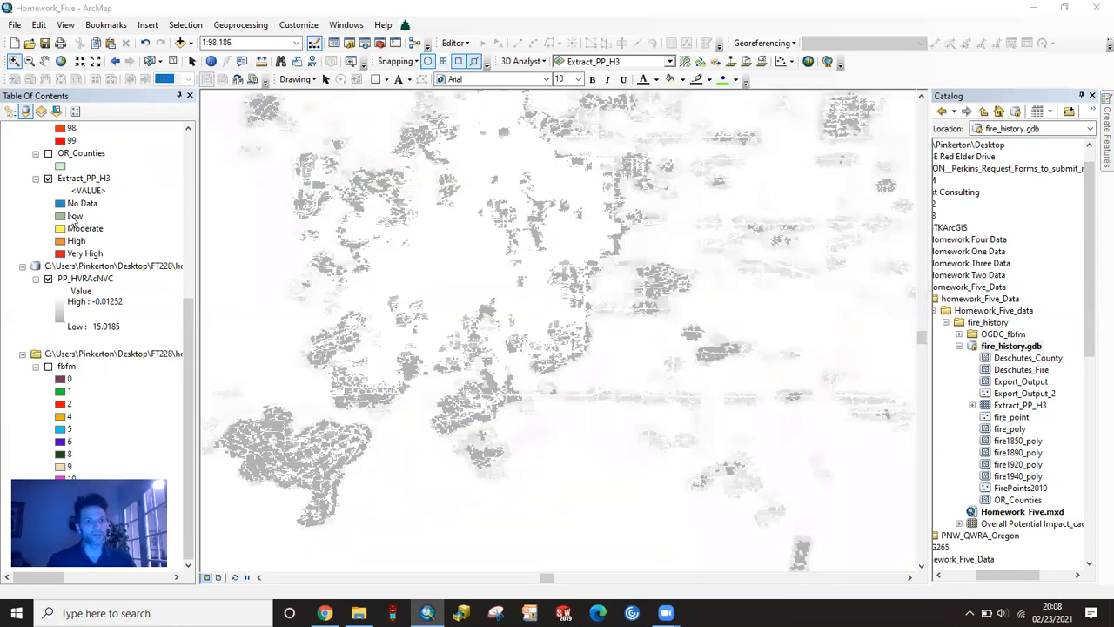
- Hide the Extract_PP_H3 and PP_HVRAcNVC layers, and zoom to the Deschutes_County layer
left_click(48, 177)
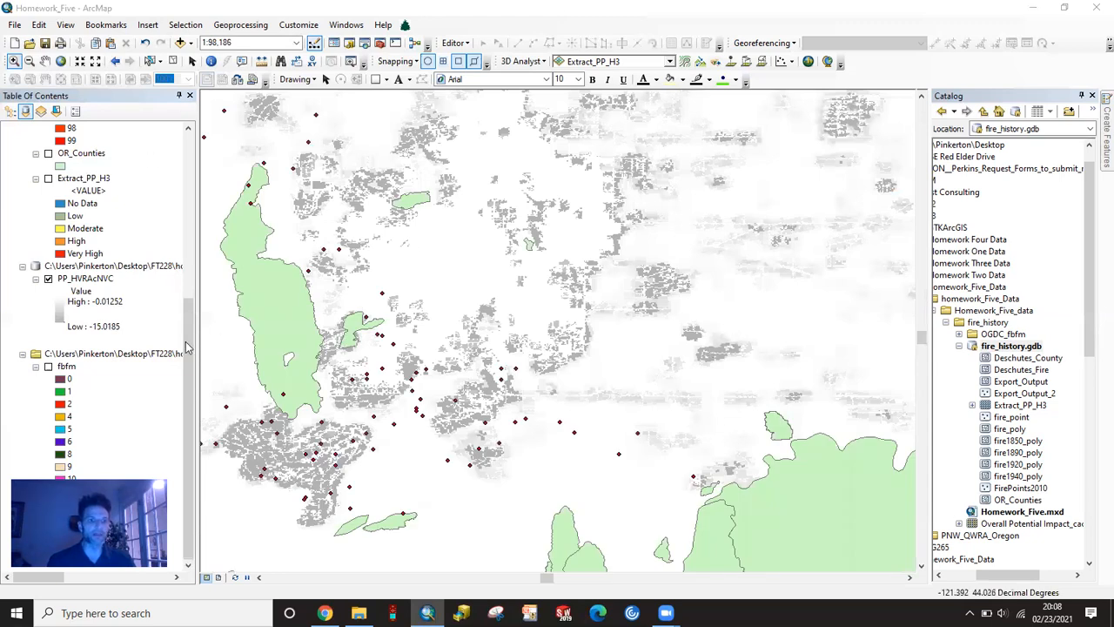
left_click(48, 279)
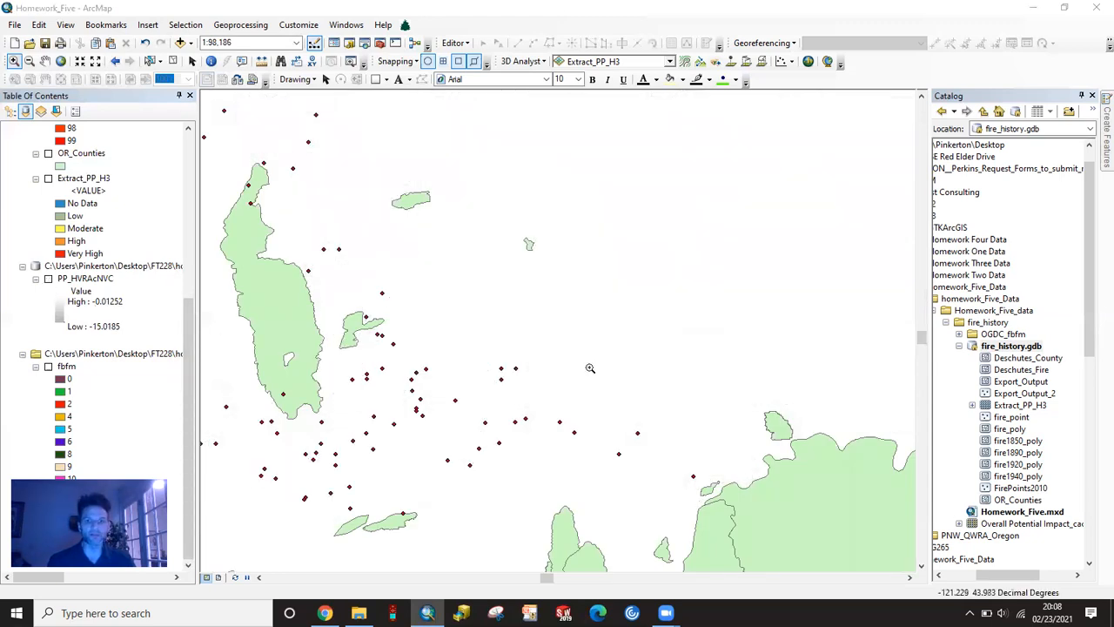
scroll(69, 174, "up", 7)
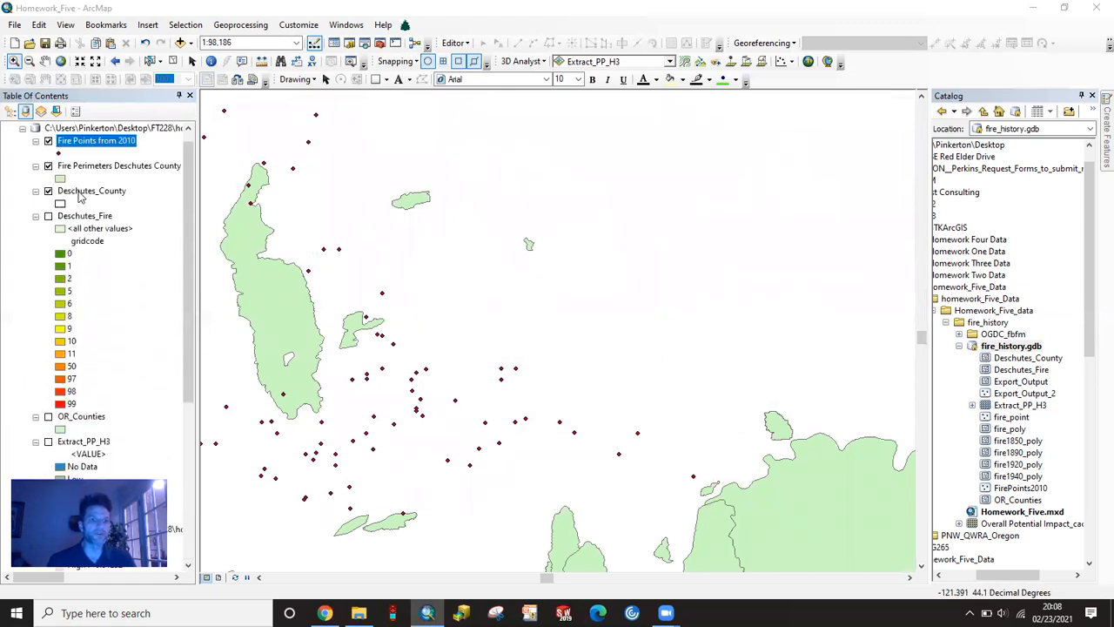
scroll(80, 199, "up", 1)
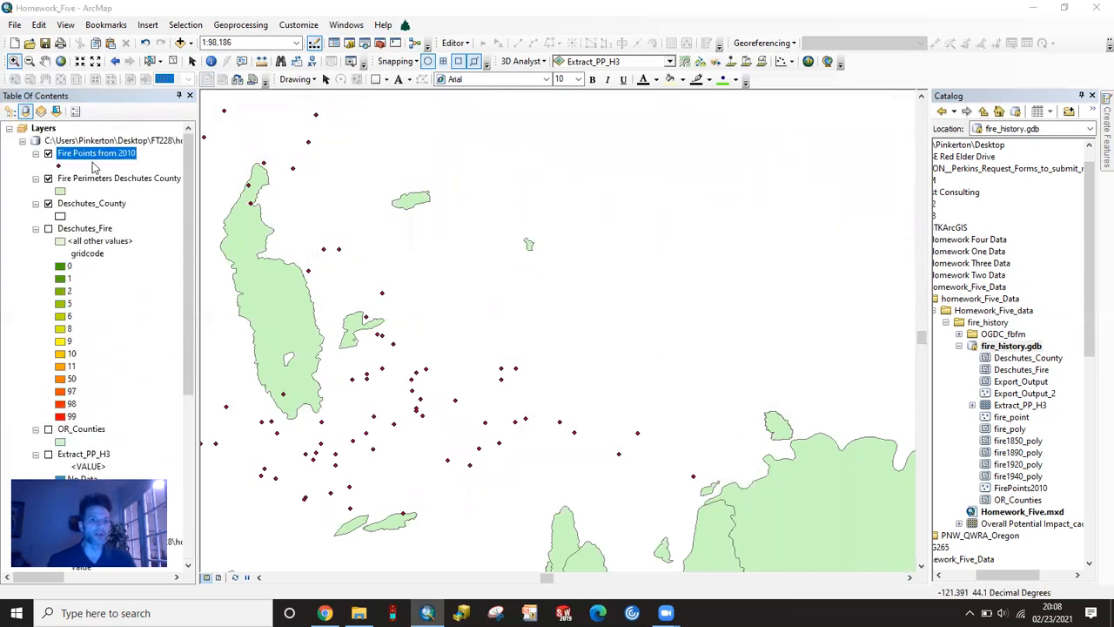
right_click(87, 206)
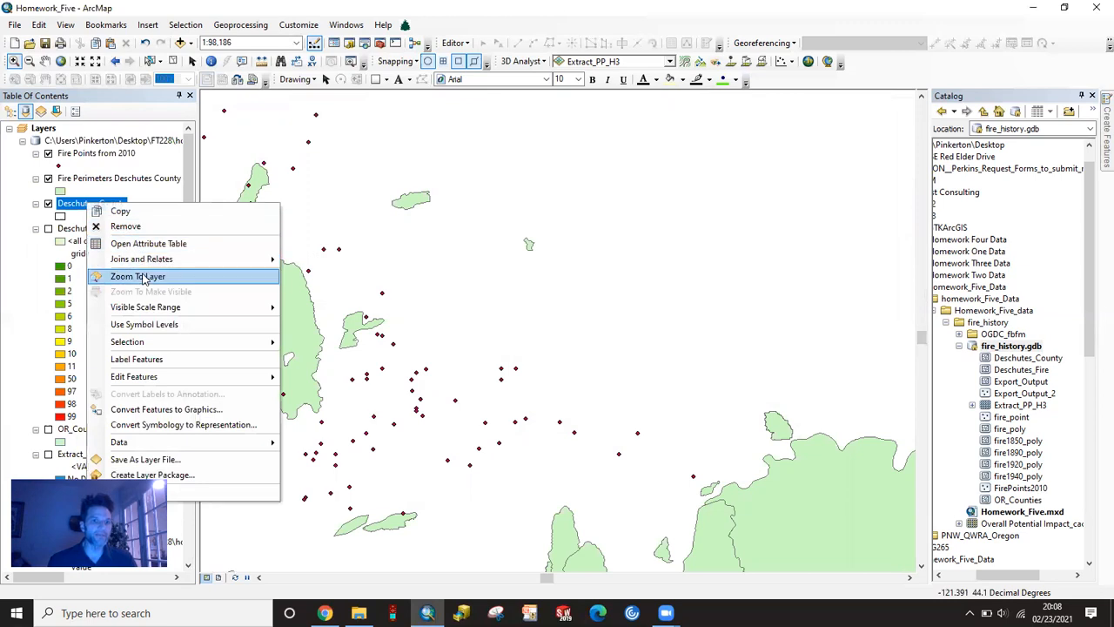
left_click(150, 277)
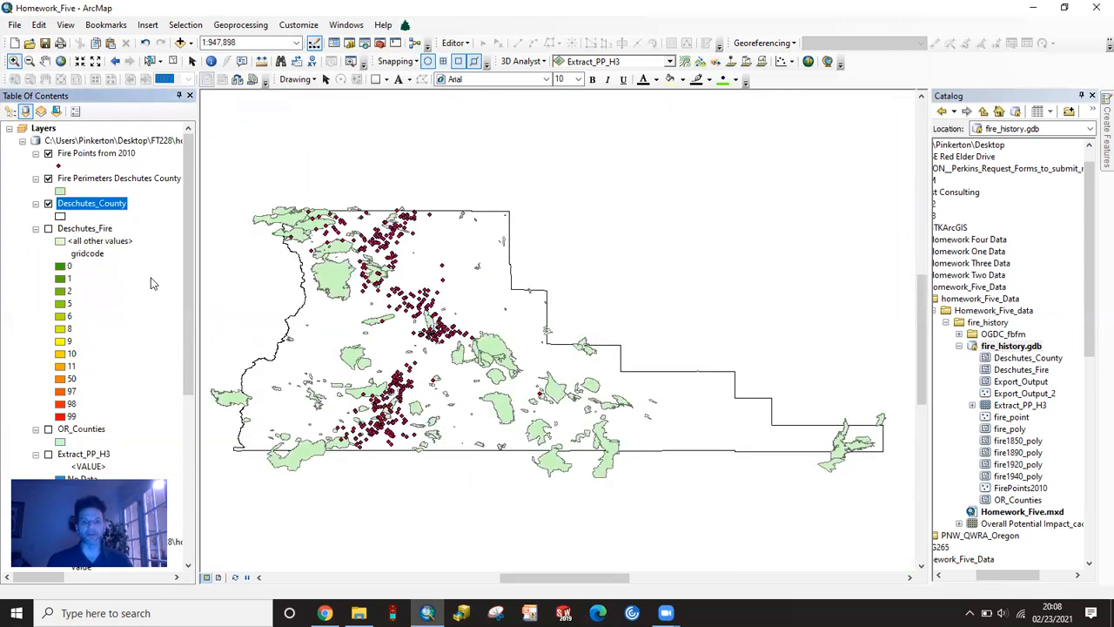